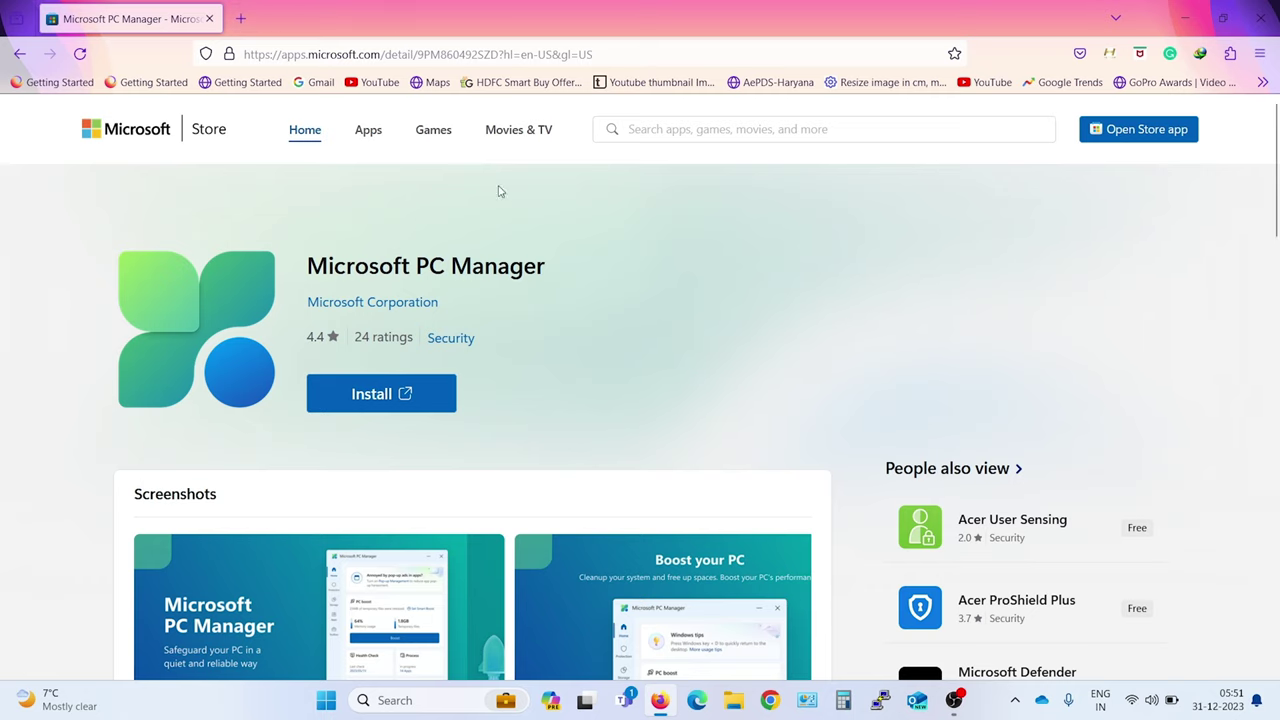
# Step: Load google.com in a new browser tab
pyautogui.click(241, 19)
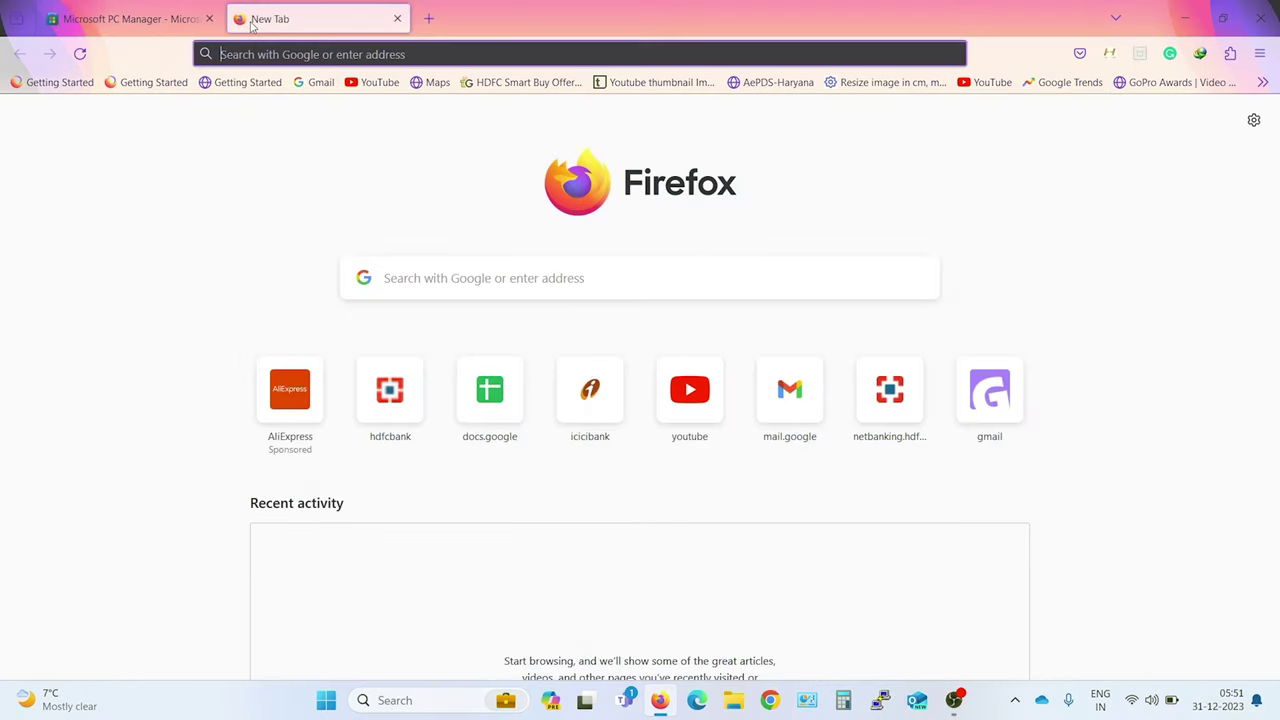
pyautogui.write('go')
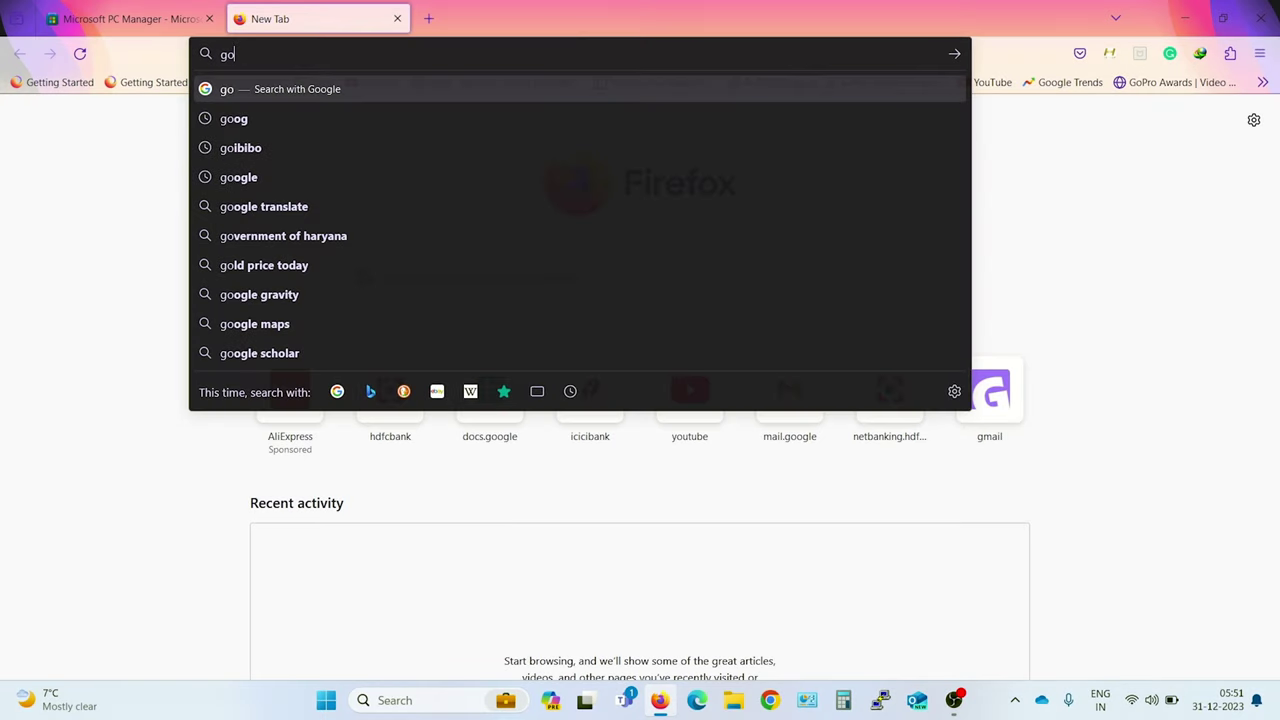
pyautogui.write('ogle.com')
pyautogui.press('Return')
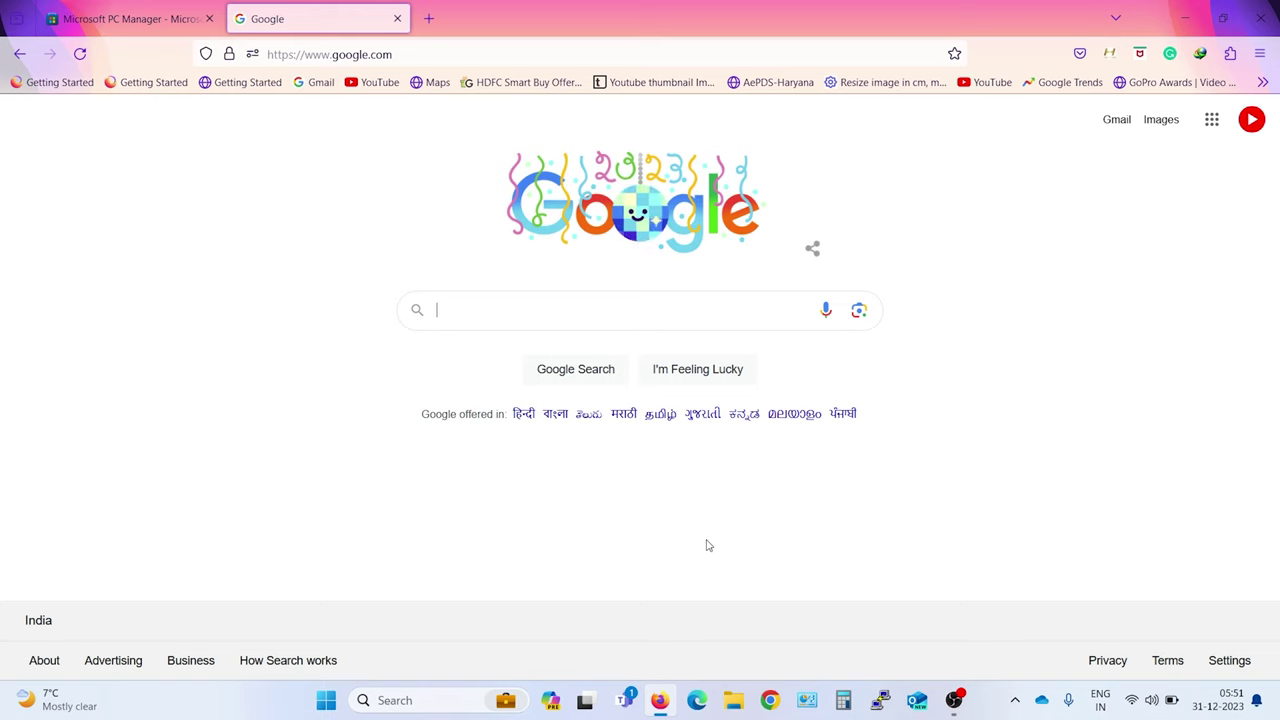
# Step: Search Google for "pc manager" and open the Microsoft Apps result for Microsoft PC Manager
pyautogui.write('pc mana')
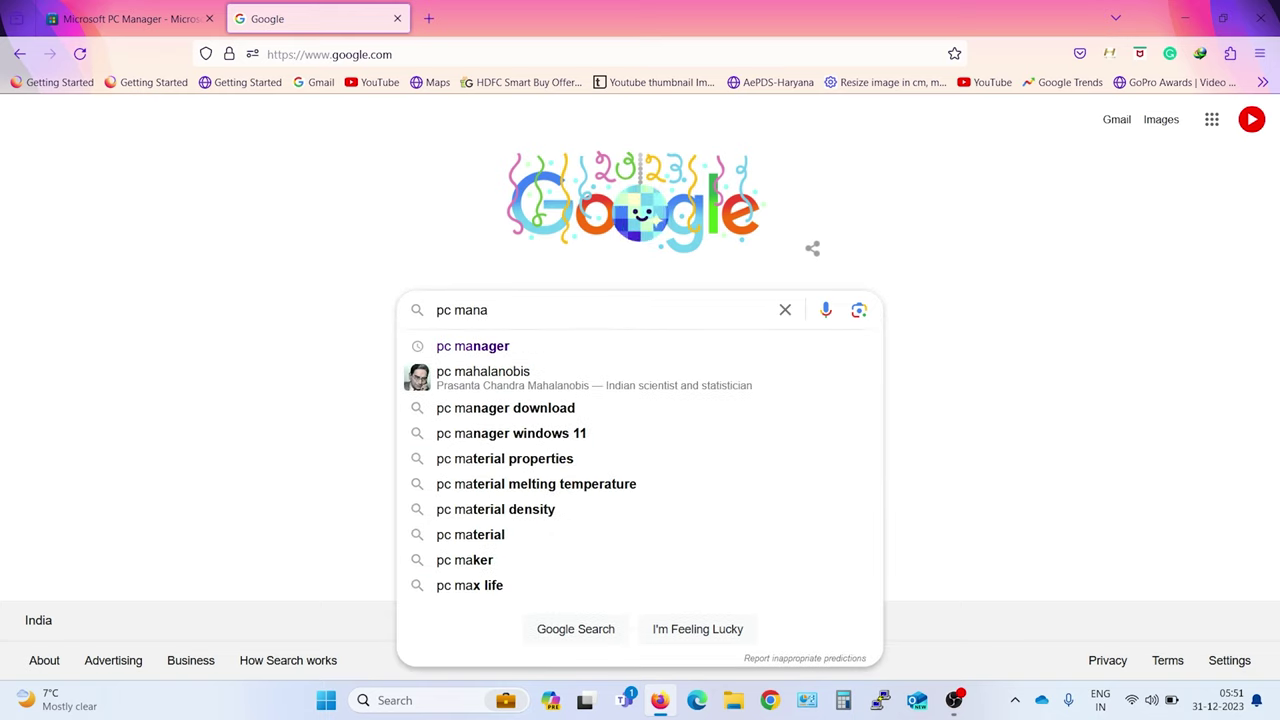
pyautogui.write('ger')
pyautogui.press('Return')
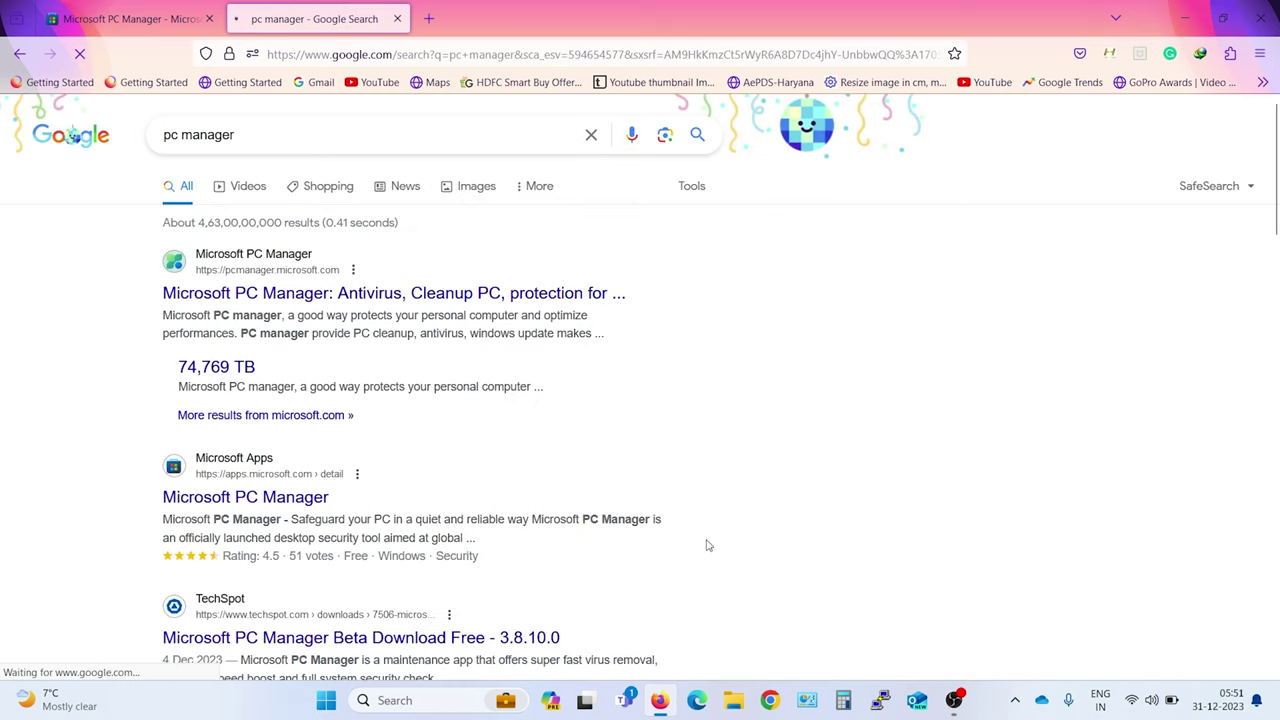
pyautogui.click(224, 504)
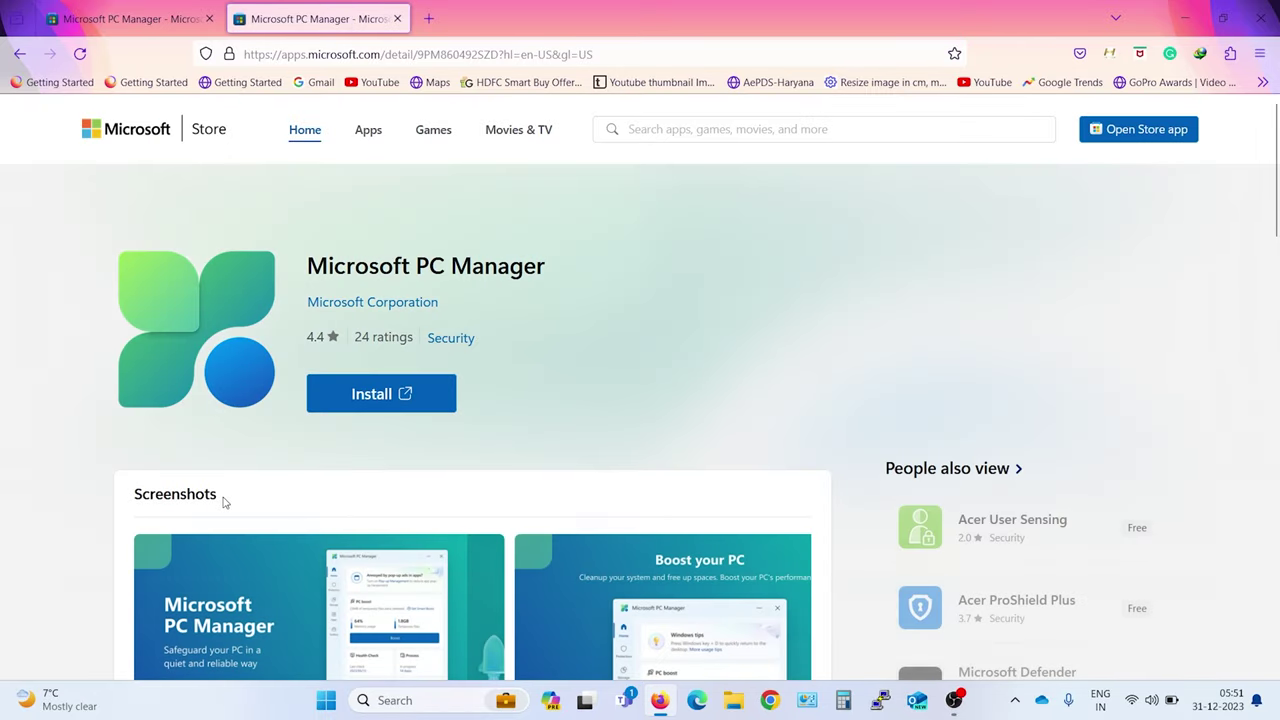
# Step: Install Microsoft PC Manager from its Microsoft Store page and minimize the browser window
pyautogui.click(360, 398)
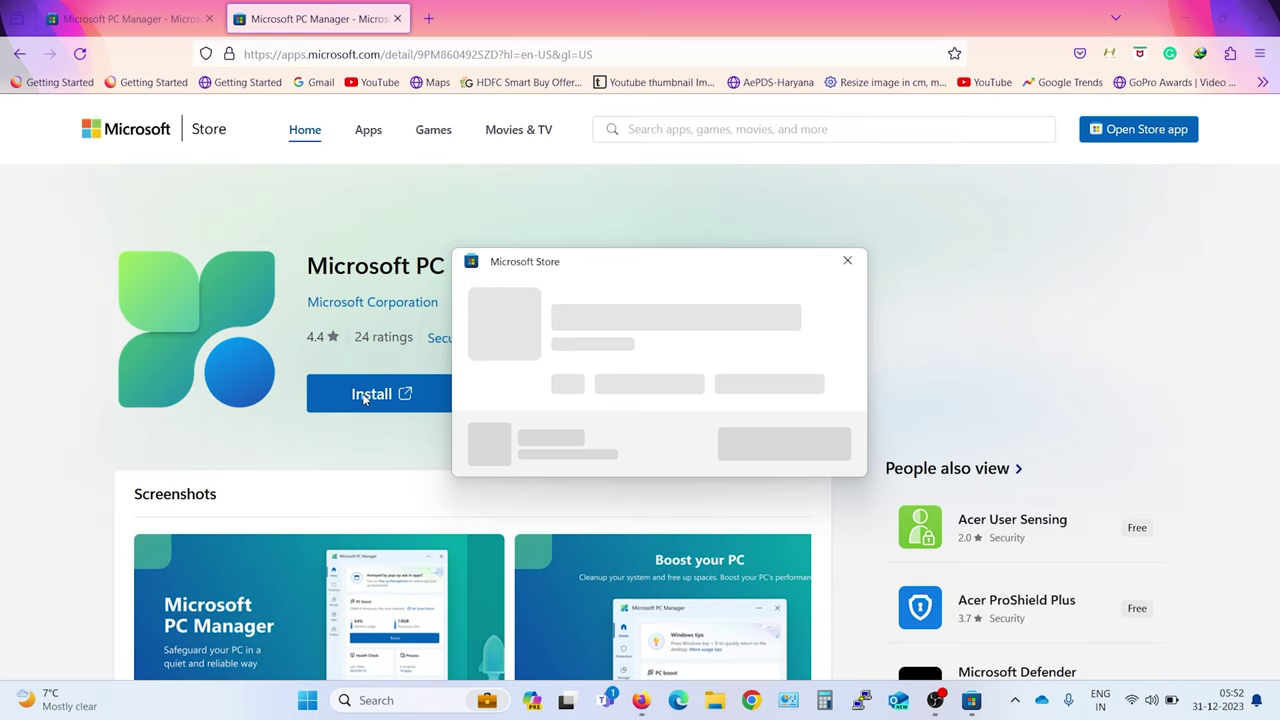
pyautogui.click(752, 444)
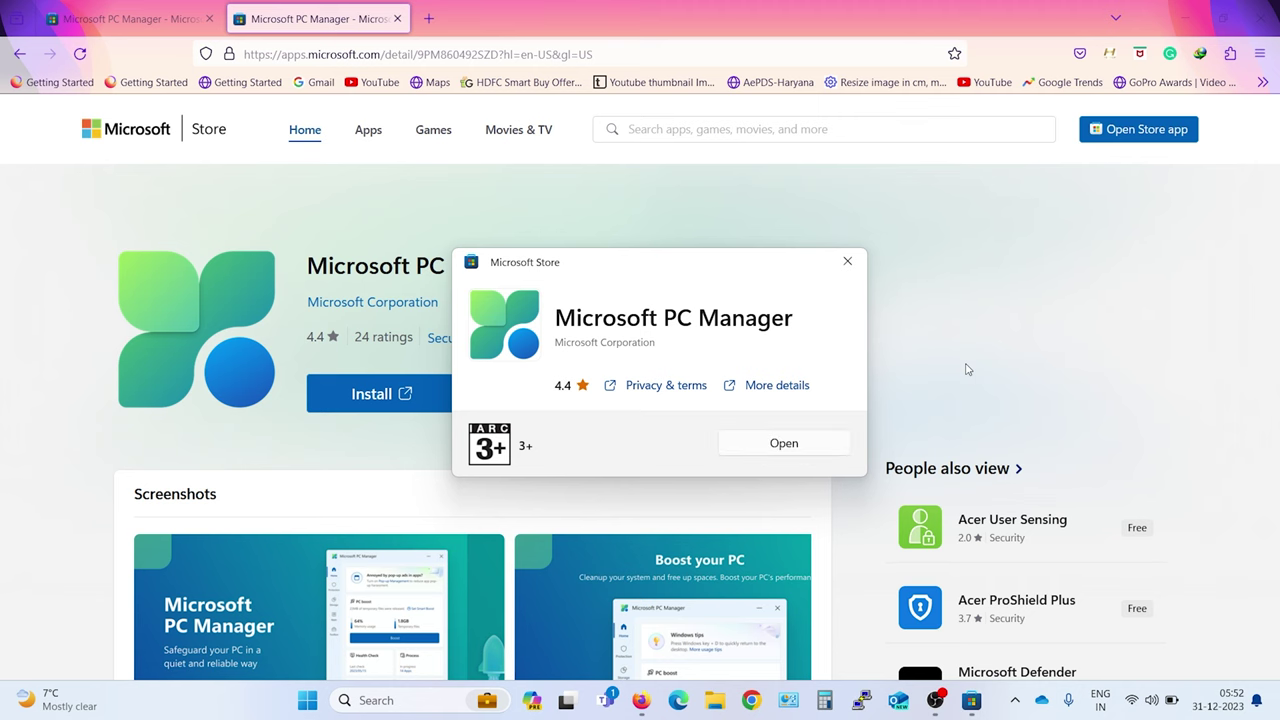
pyautogui.click(641, 700)
pyautogui.click(641, 700)
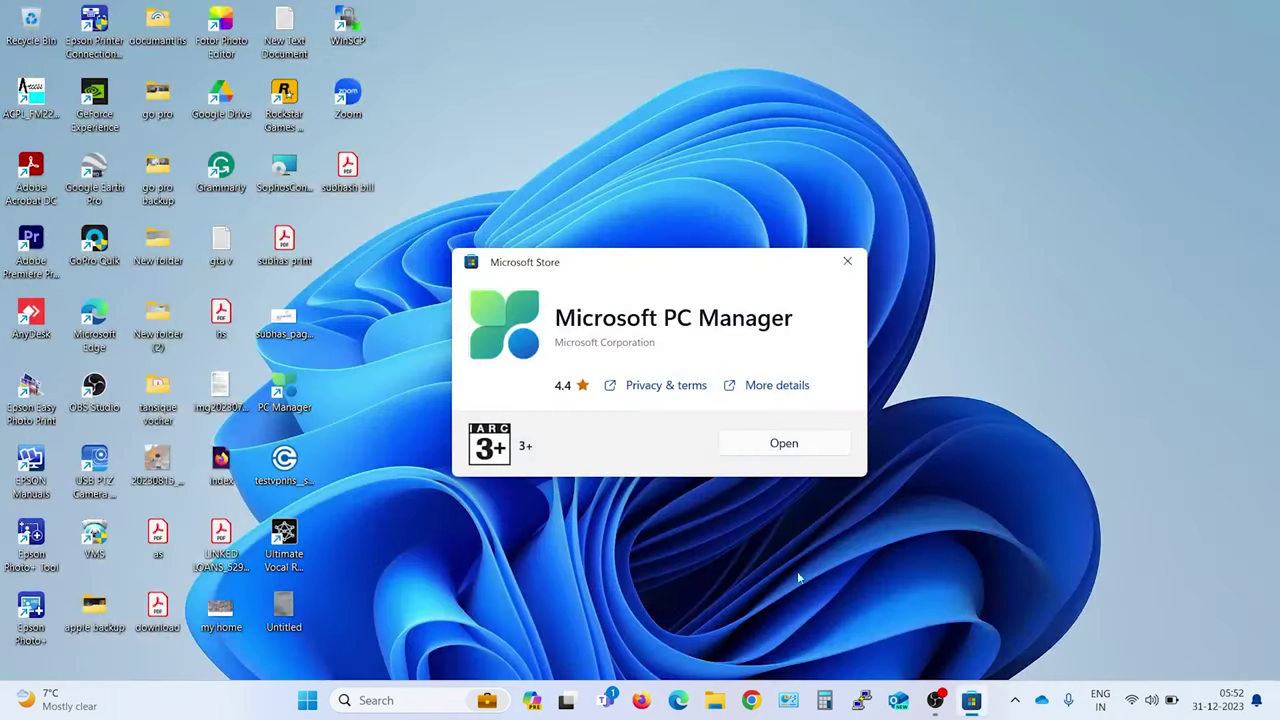
# Step: Launch PC Manager from the Store dialog and complete its welcome screen with automatic start at Windows sign-in disabled
pyautogui.click(772, 450)
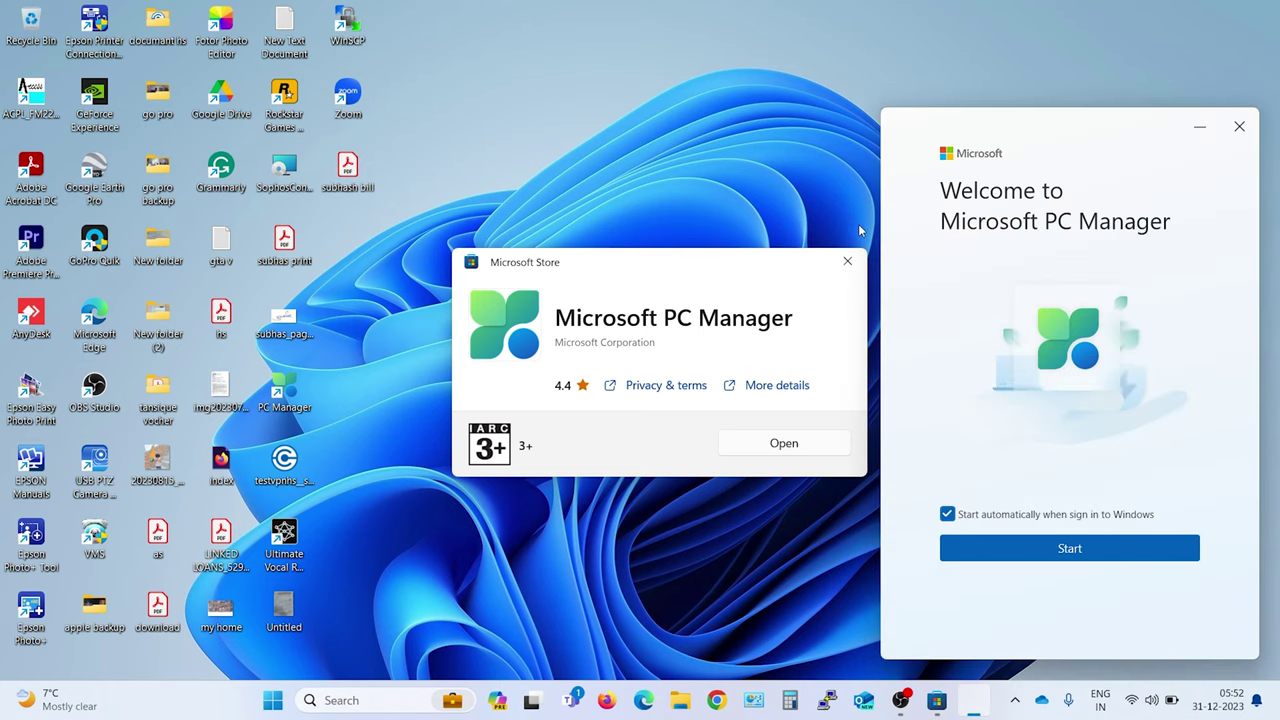
pyautogui.click(845, 272)
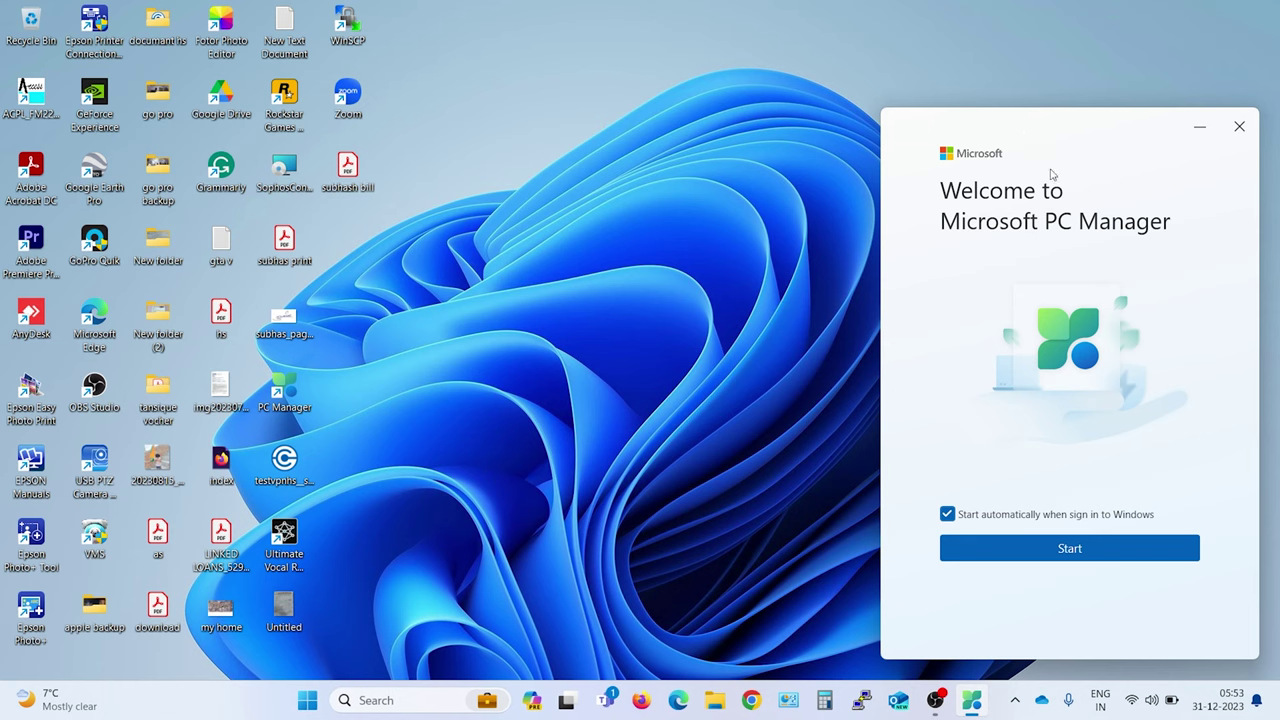
pyautogui.moveTo(1043, 117); pyautogui.dragTo(651, 80)
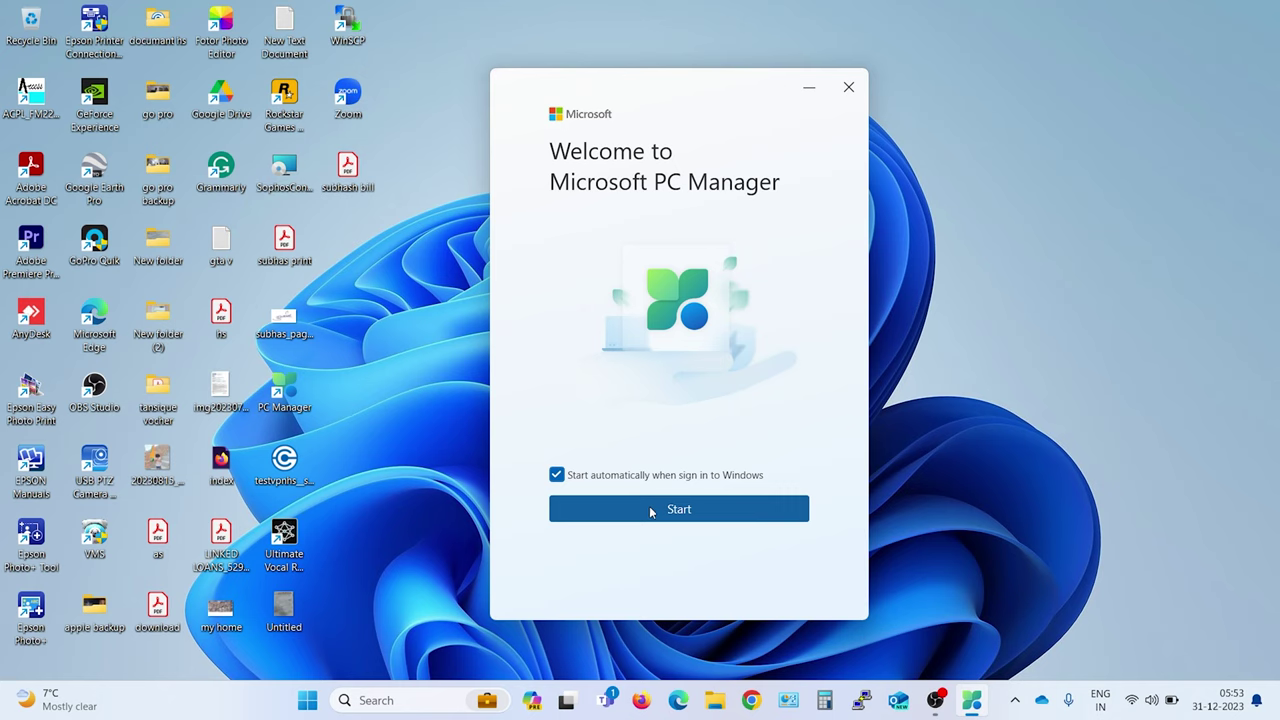
pyautogui.click(557, 477)
pyautogui.click(671, 512)
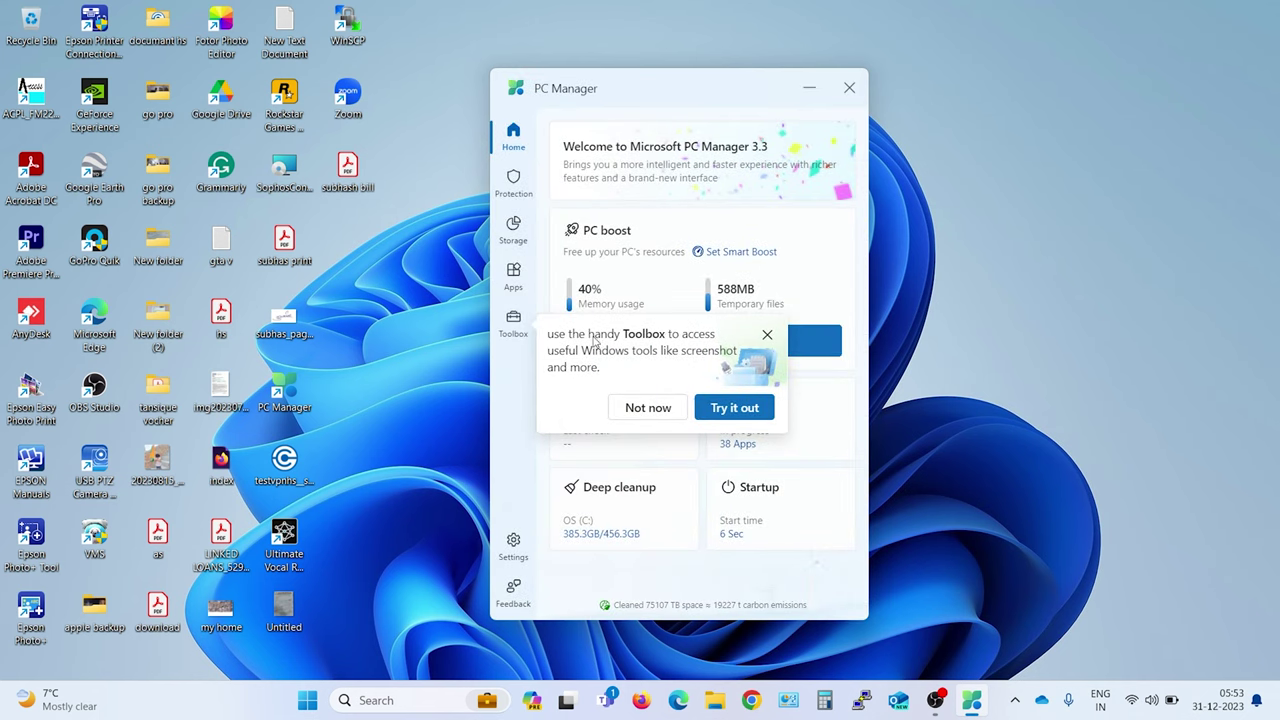
# Step: Open the Toolbox, show its toolbar on the desktop, and place the toolbar in the desktop's upper-right area
pyautogui.click(734, 408)
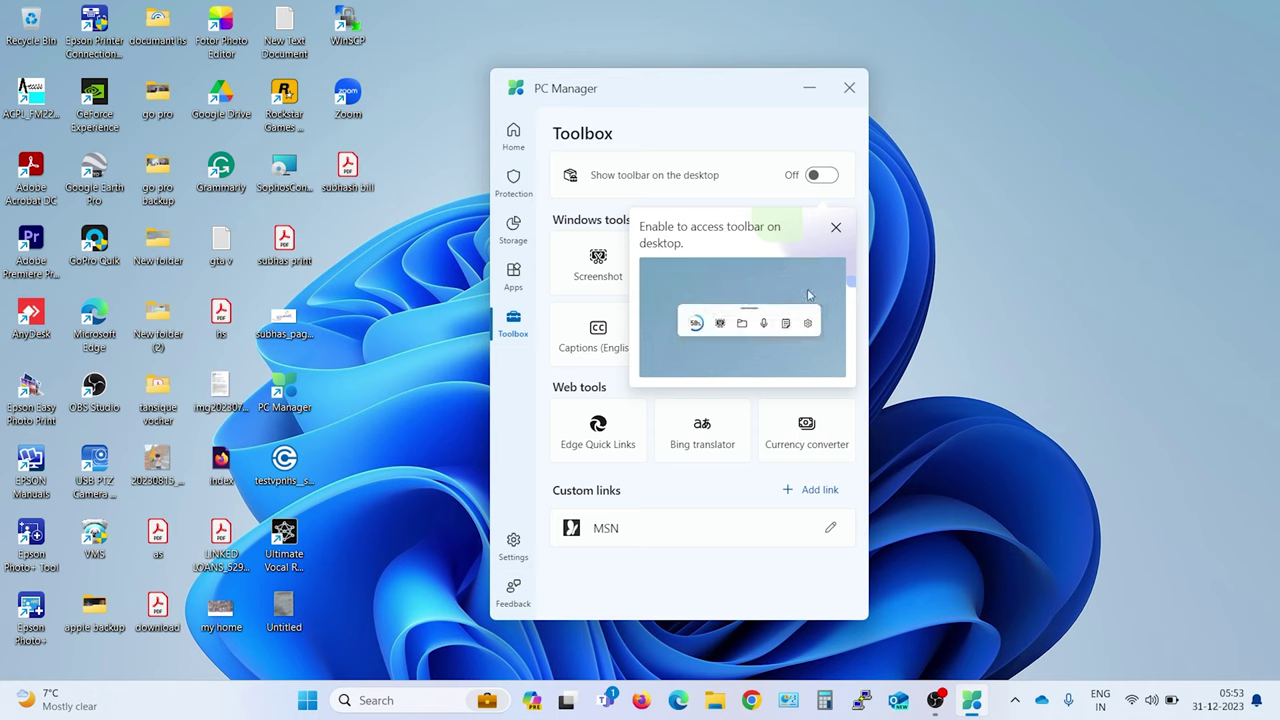
pyautogui.click(864, 230)
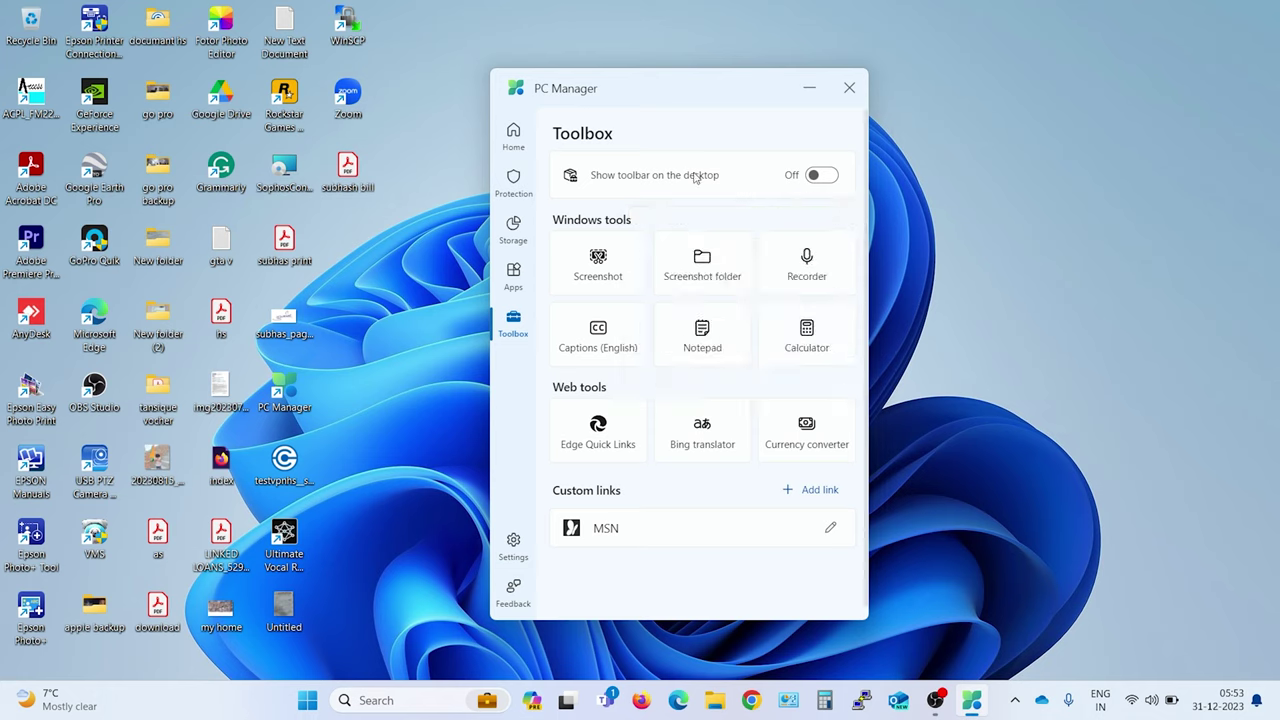
pyautogui.click(816, 177)
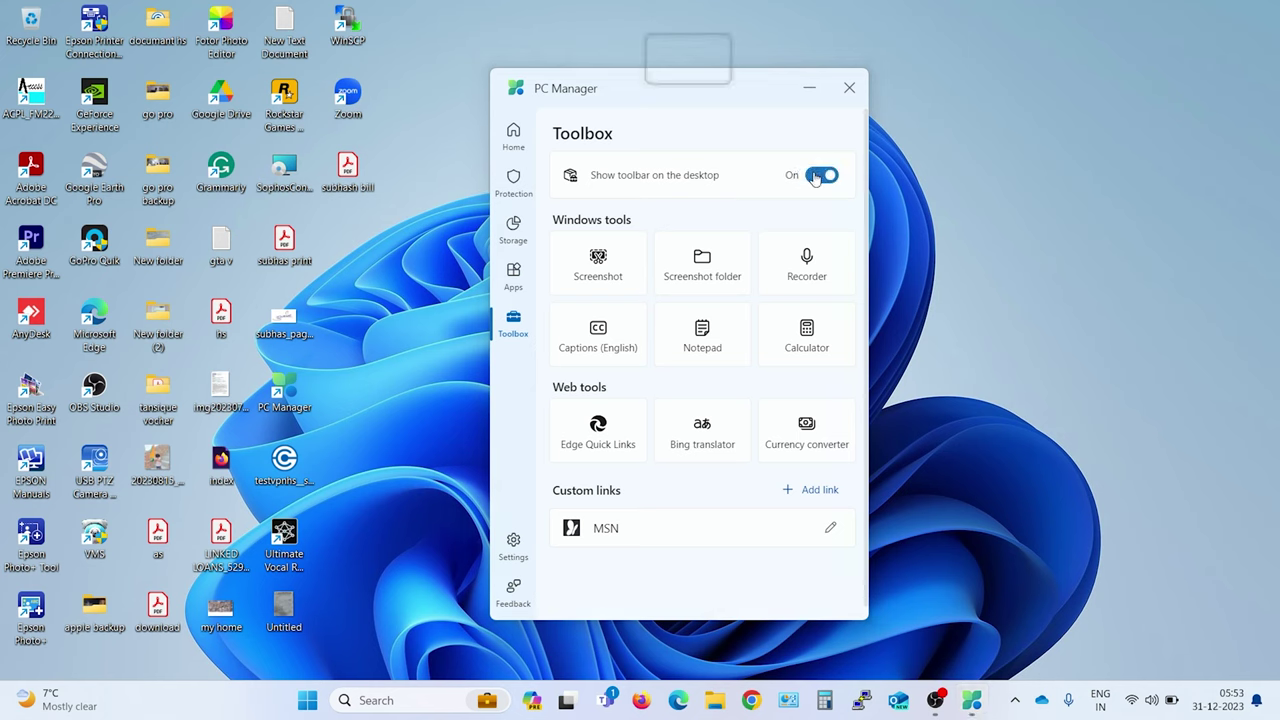
pyautogui.moveTo(722, 44); pyautogui.dragTo(1107, 37)
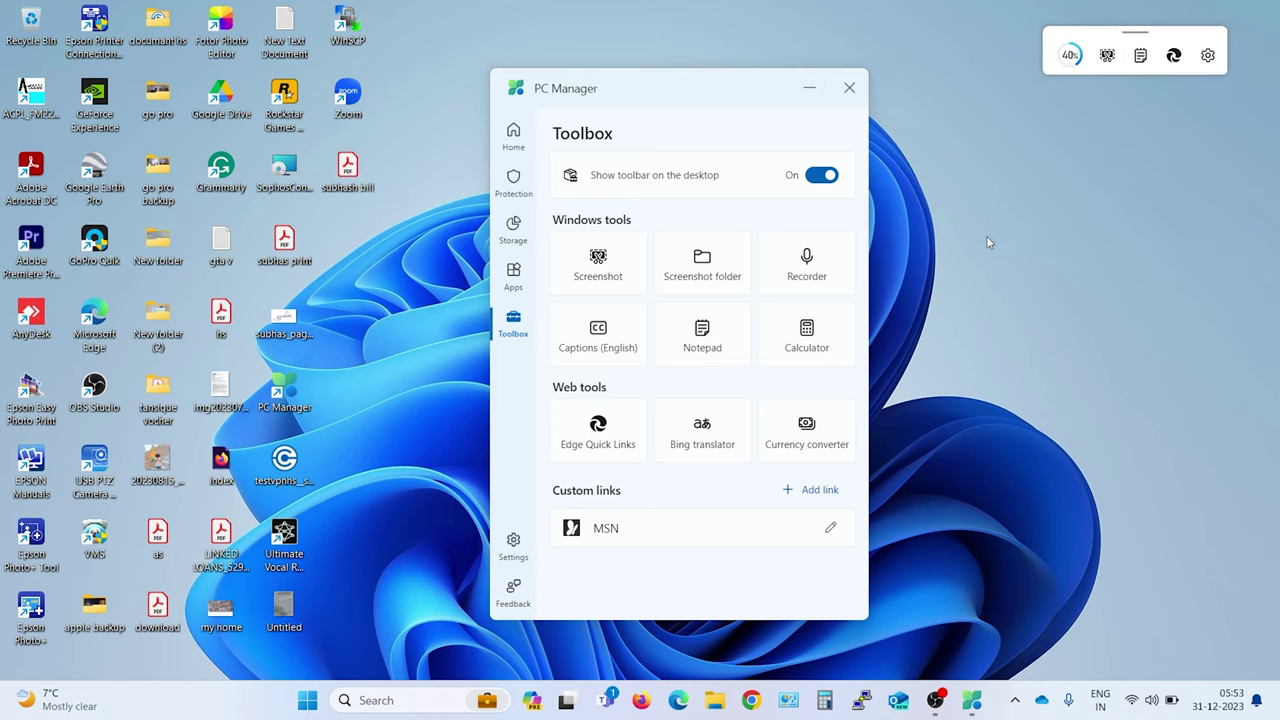
# Step: Run a PC boost from the Home page and open the Smart boost setting
pyautogui.click(513, 137)
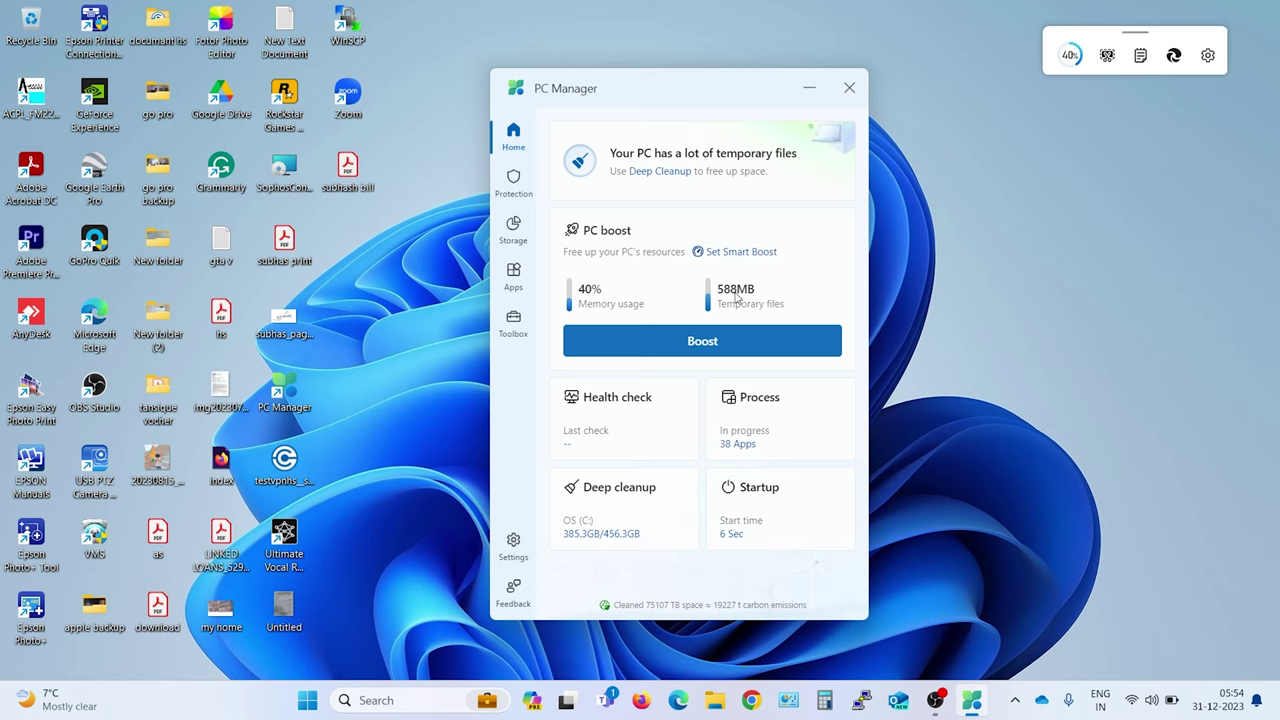
pyautogui.click(700, 345)
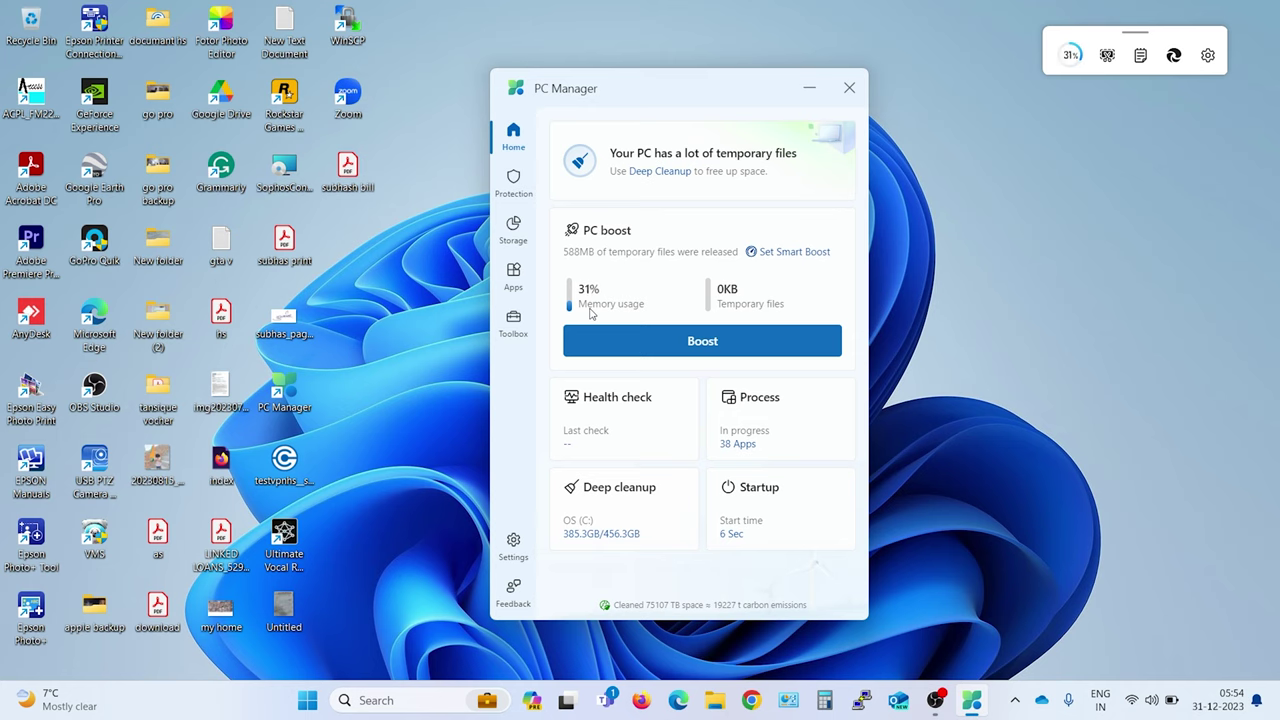
pyautogui.click(793, 252)
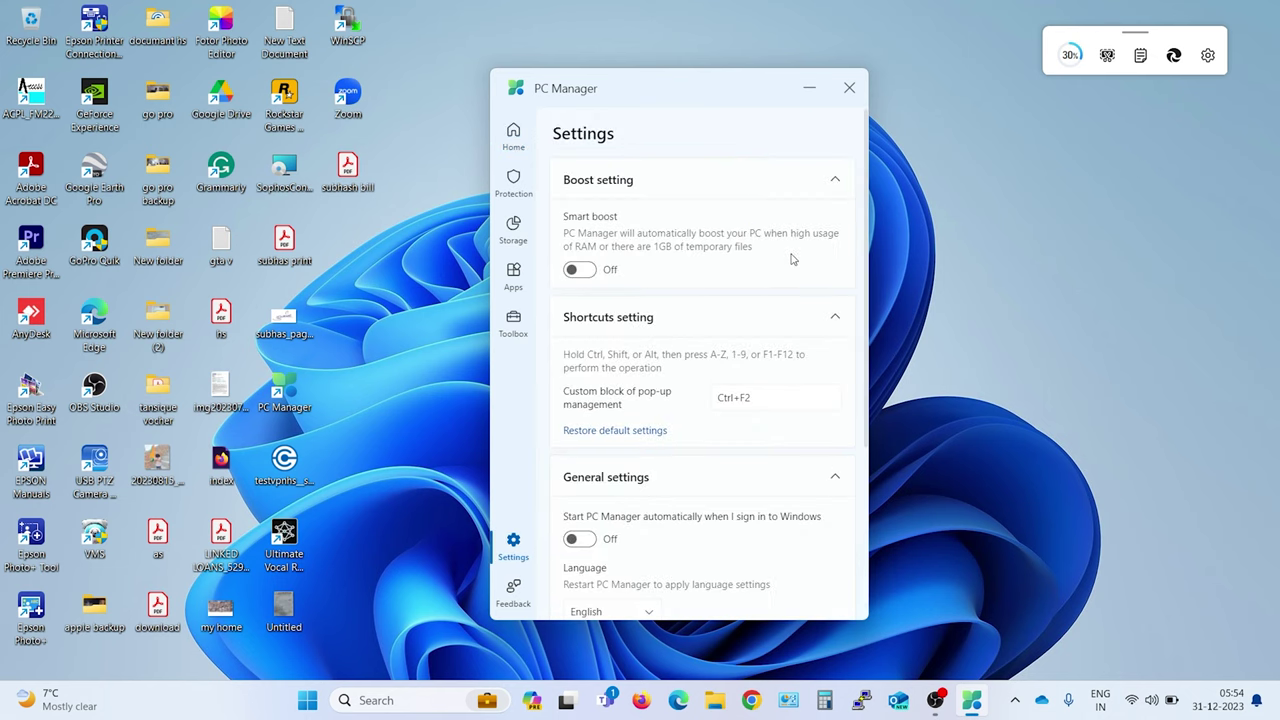
# Step: Review the startup apps list and turn off its unnamed first entry, _81CC20F3A23A602B1CC5A8 and AcroTray
pyautogui.click(513, 134)
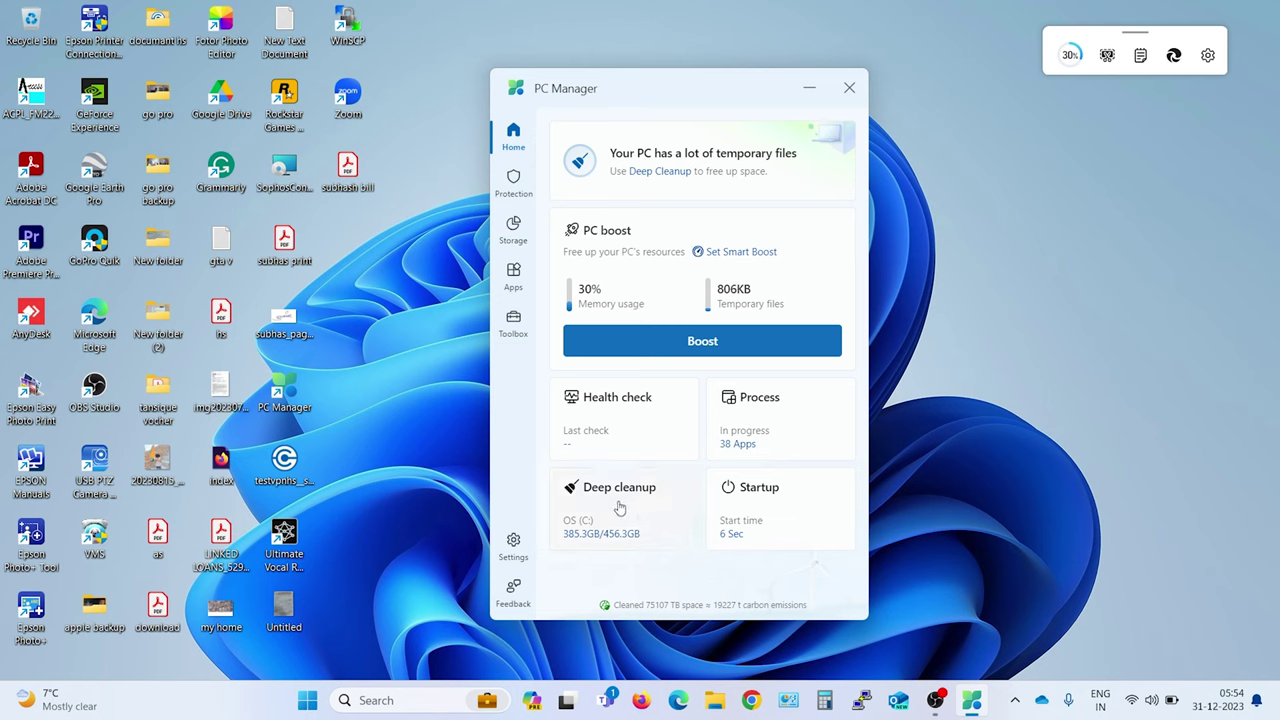
pyautogui.click(761, 489)
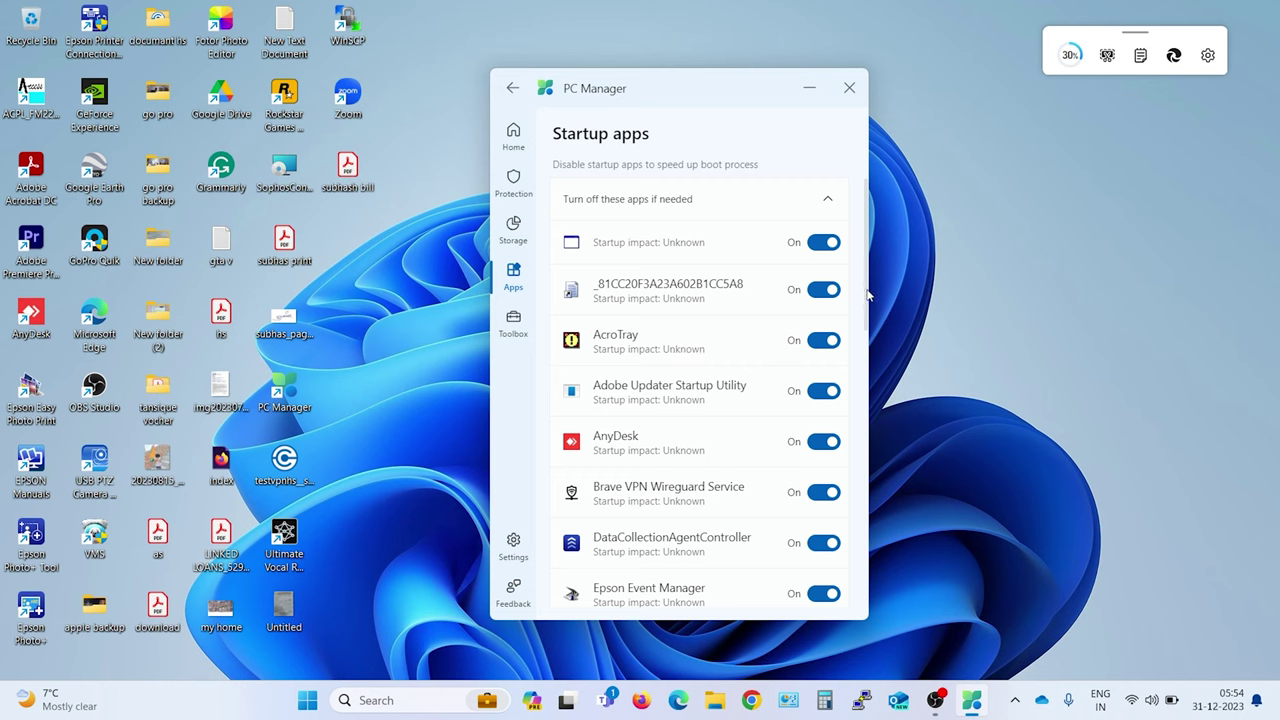
pyautogui.moveTo(869, 295); pyautogui.dragTo(869, 600)
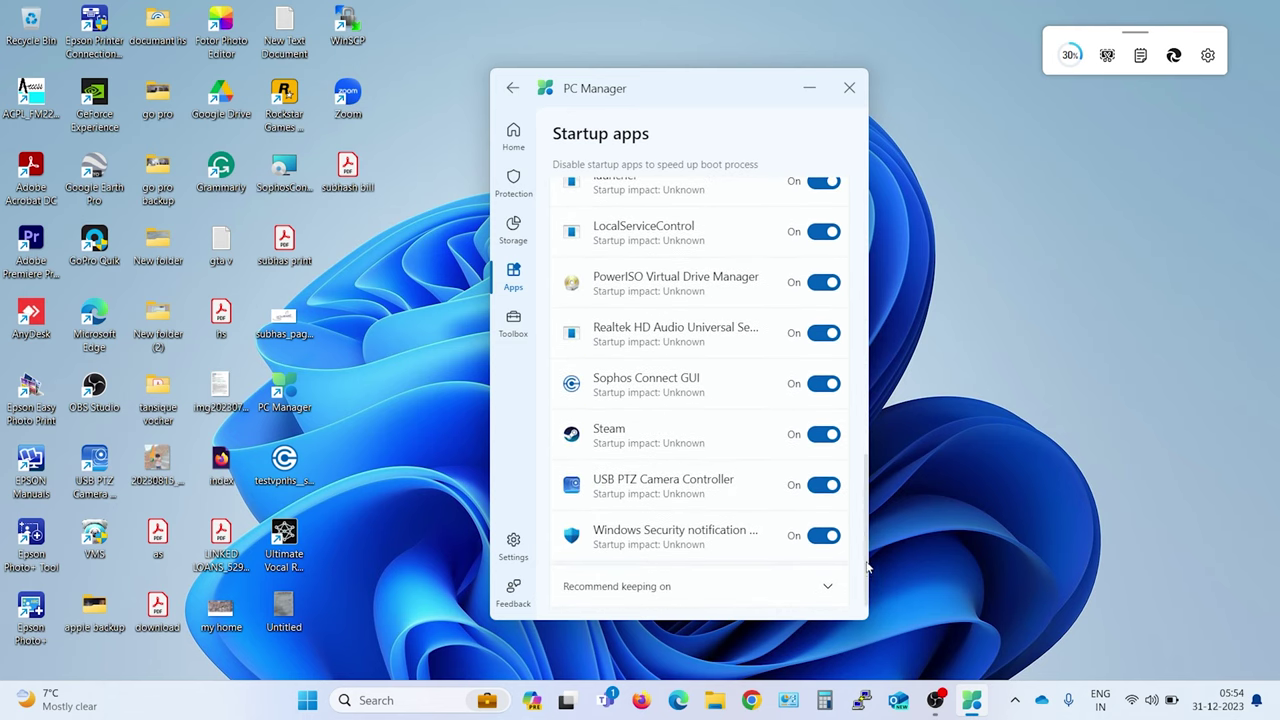
pyautogui.moveTo(869, 600); pyautogui.dragTo(862, 255)
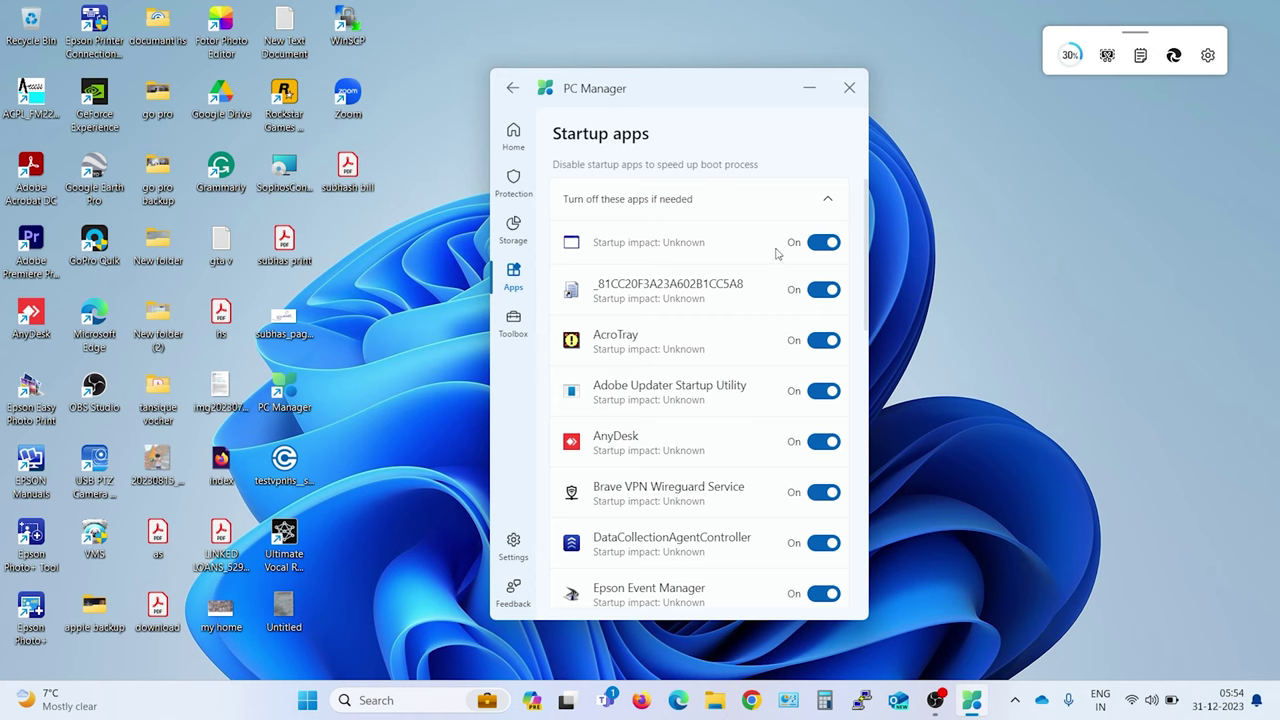
pyautogui.click(822, 243)
pyautogui.click(826, 295)
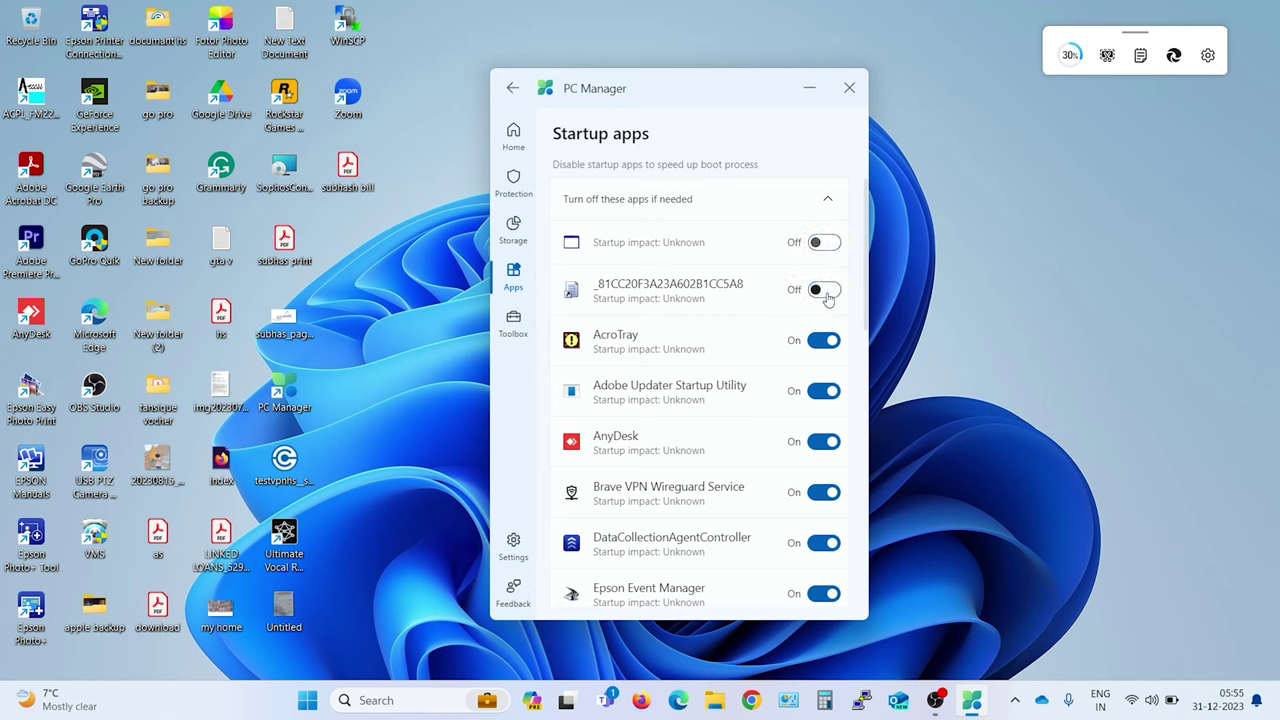
pyautogui.click(822, 341)
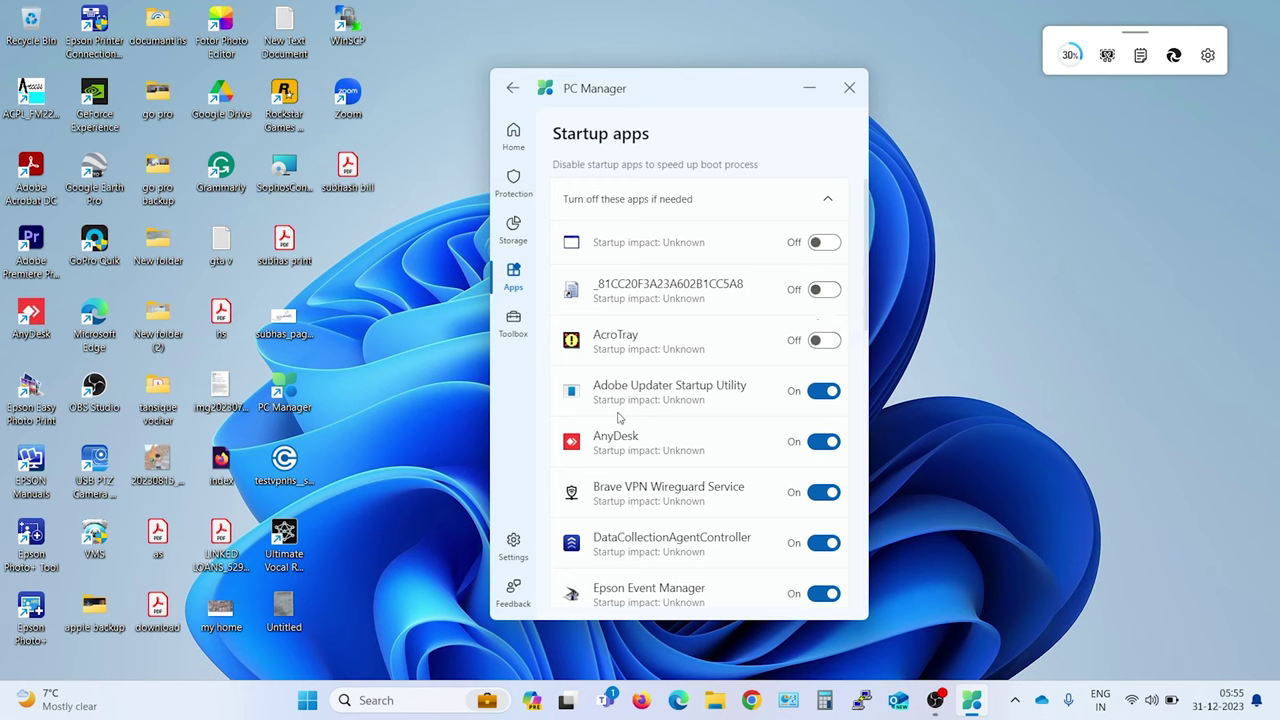
# Step: Turn off the startup entries for Adobe Updater Startup Utility, AnyDesk and Brave VPN Wireguard Service
pyautogui.click(818, 396)
pyautogui.click(813, 441)
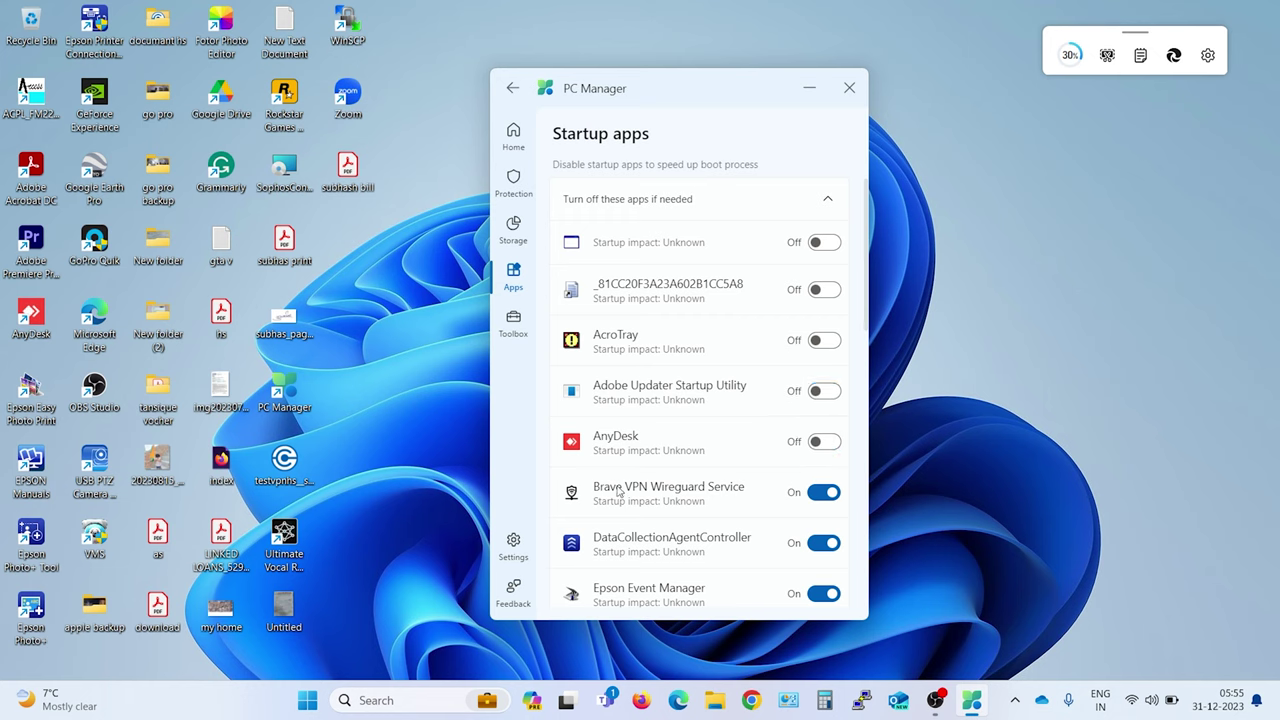
pyautogui.click(818, 495)
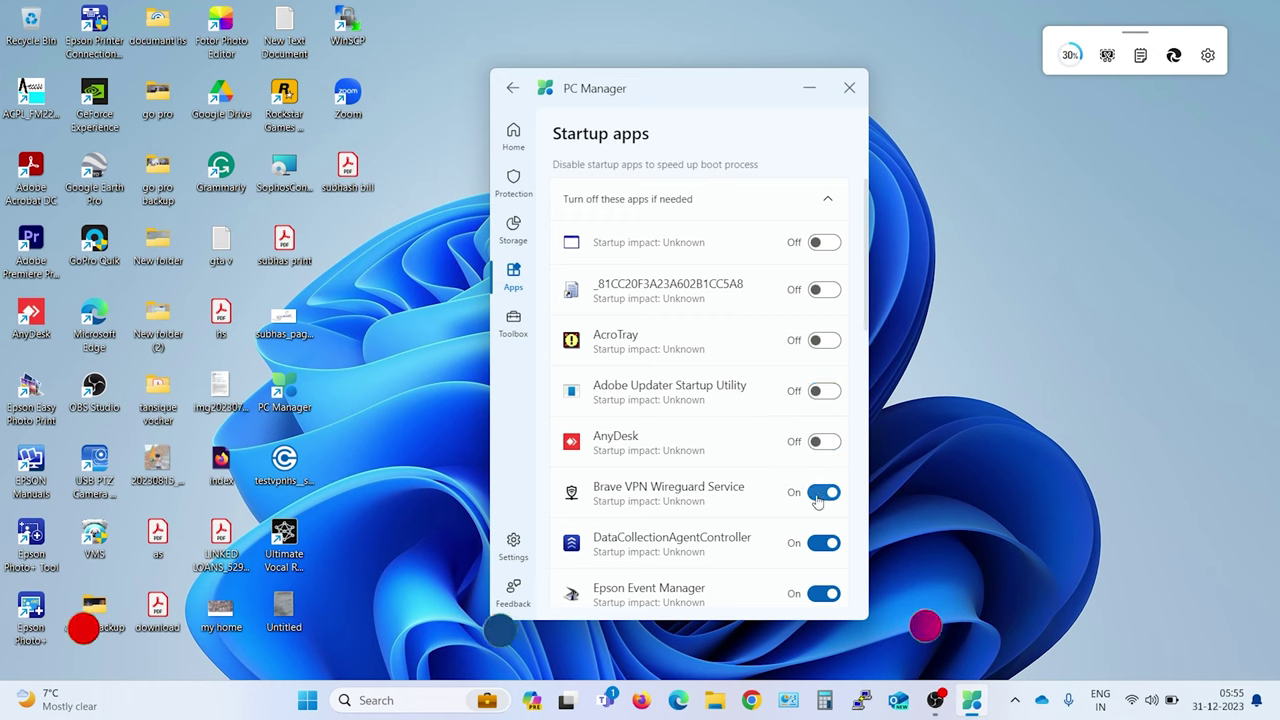
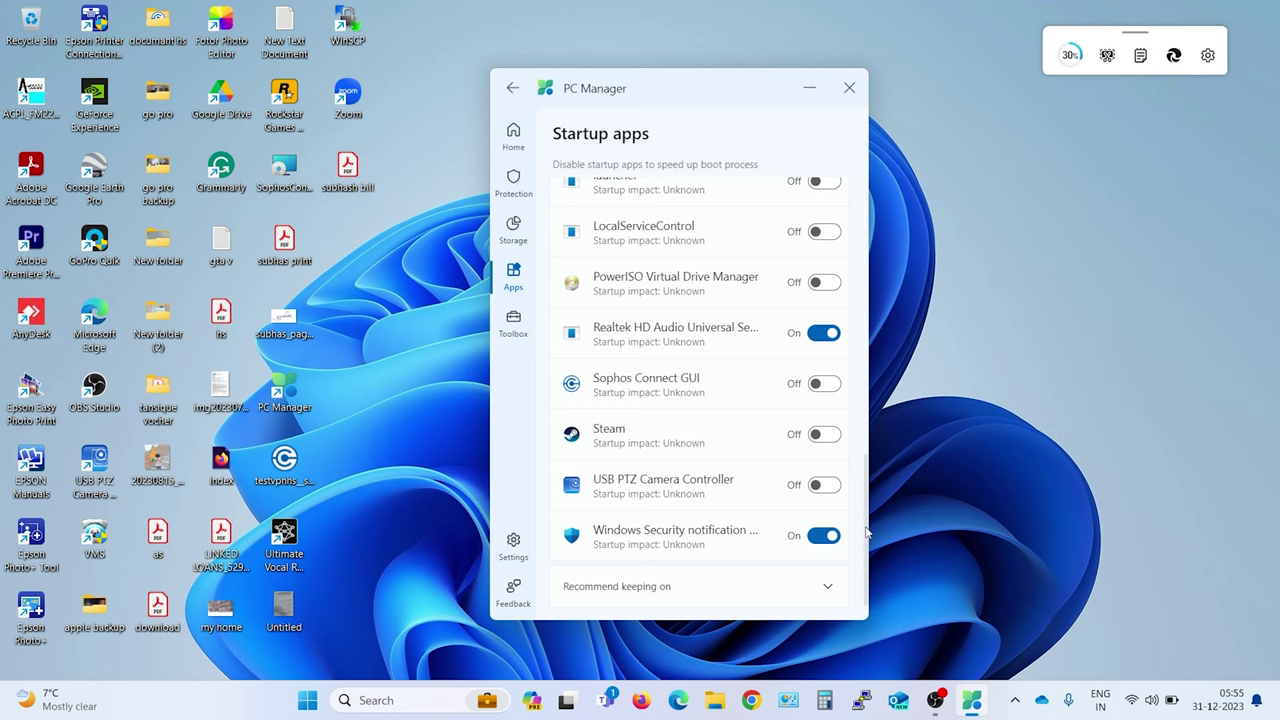
pyautogui.moveTo(868, 533); pyautogui.dragTo(874, 153)
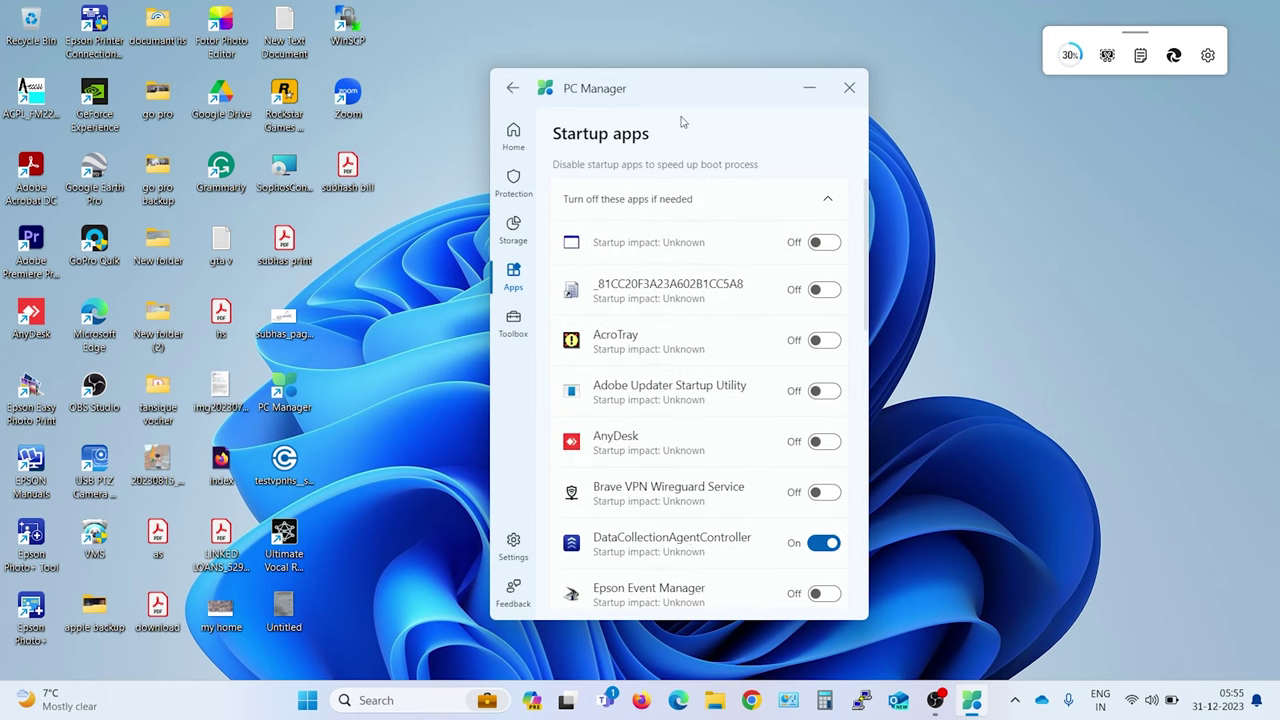
# Step: Open Process management from the Home page and end the Steam and Steam Client WebHelper processes
pyautogui.click(514, 140)
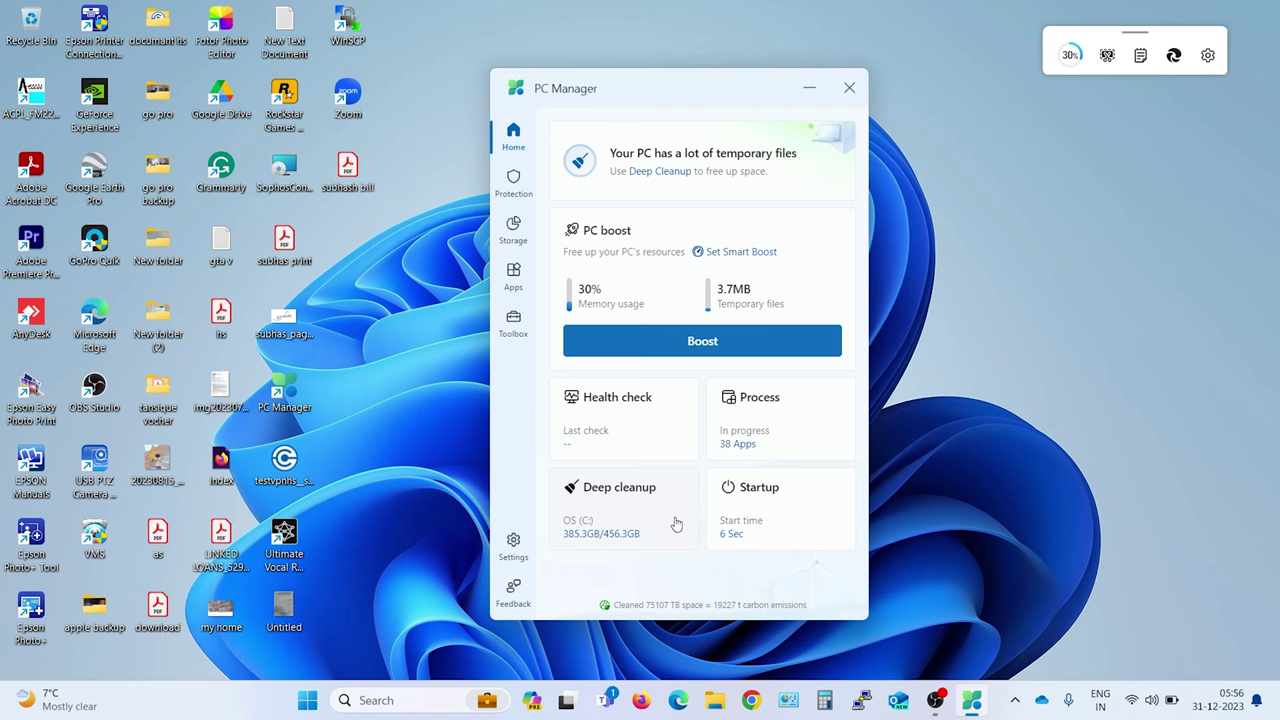
pyautogui.click(751, 440)
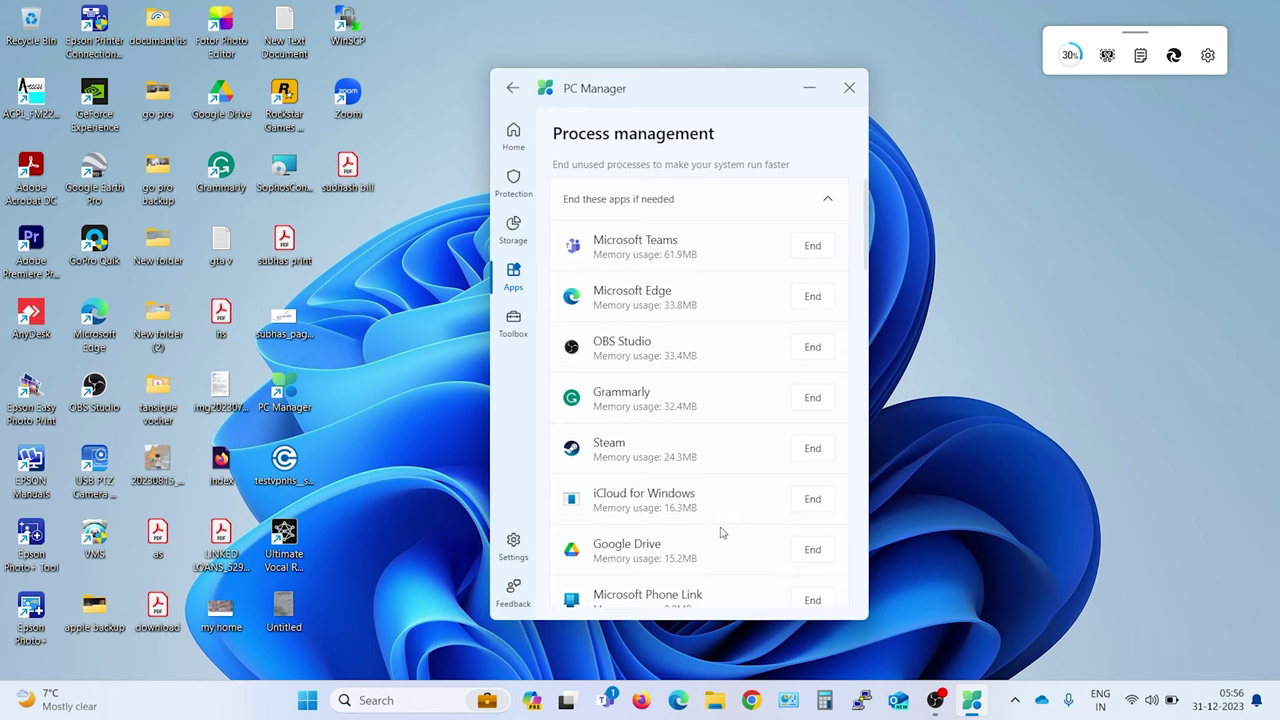
pyautogui.click(812, 449)
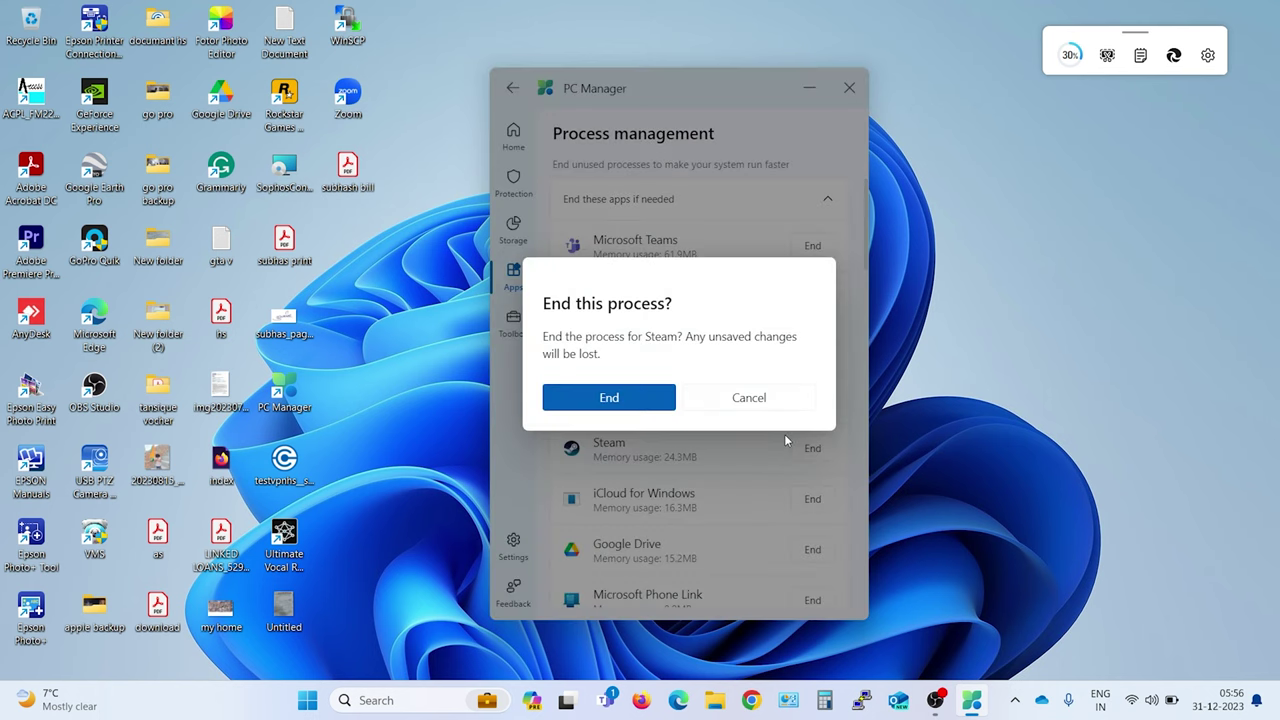
pyautogui.click(609, 397)
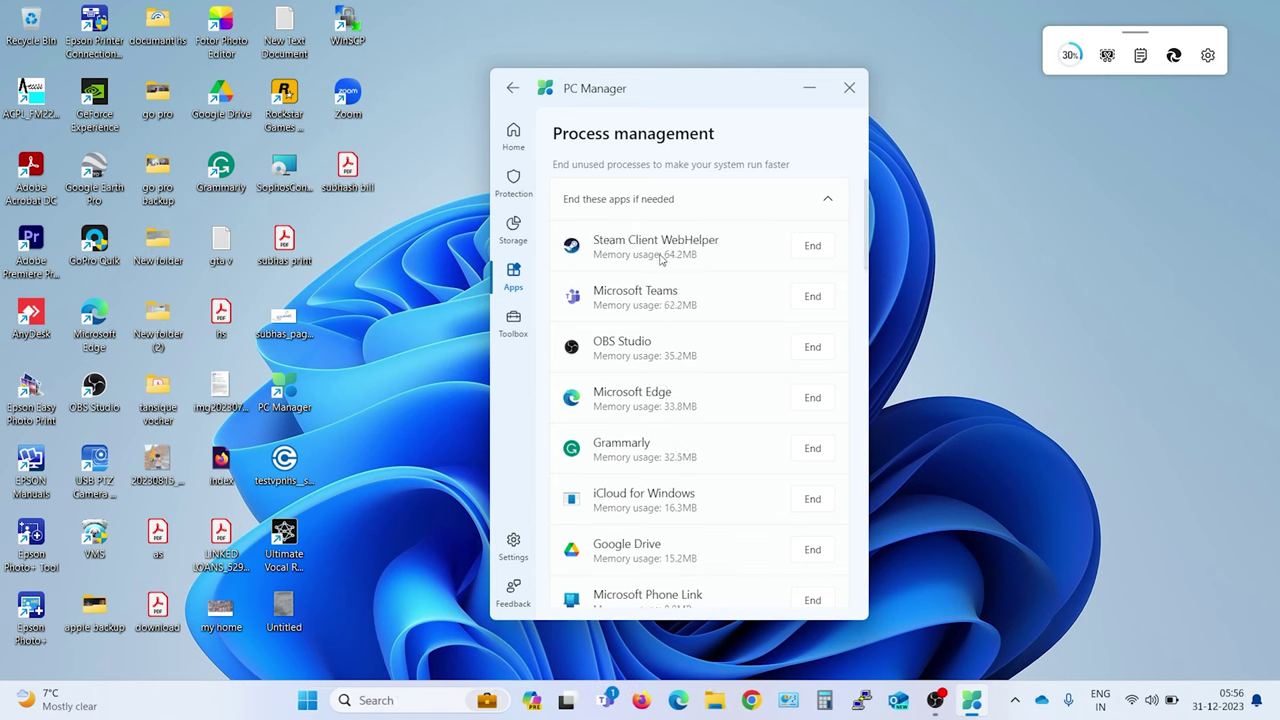
pyautogui.click(813, 246)
pyautogui.click(612, 402)
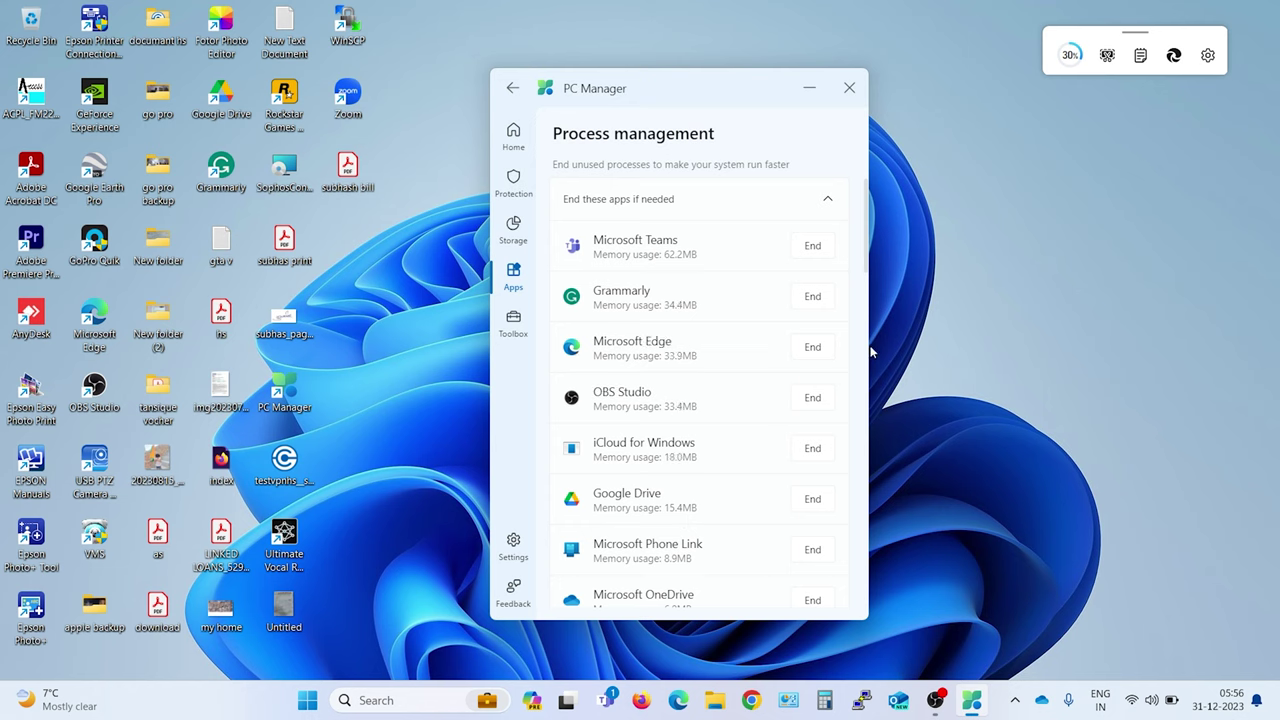
# Step: End the Microsoft Teams and Sophos Connect GUI processes in the process management list
pyautogui.scroll(-1, 868, 270)
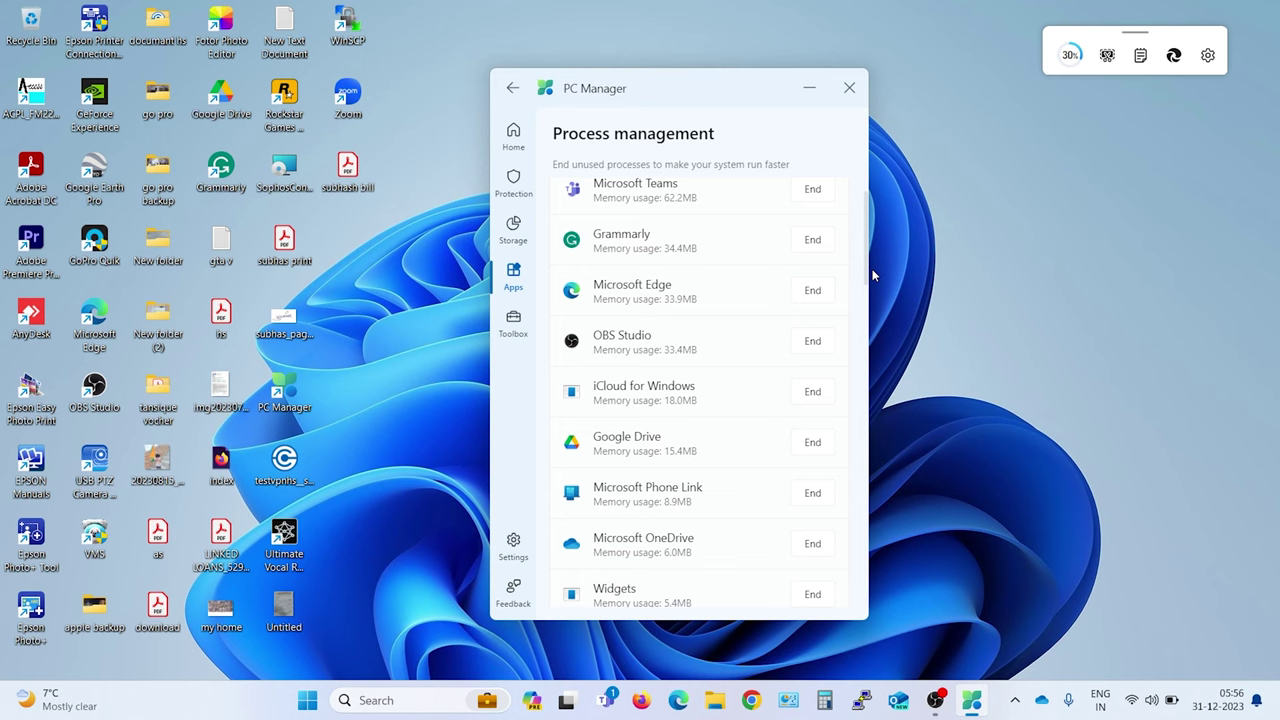
pyautogui.scroll(1, 849, 211)
pyautogui.click(813, 246)
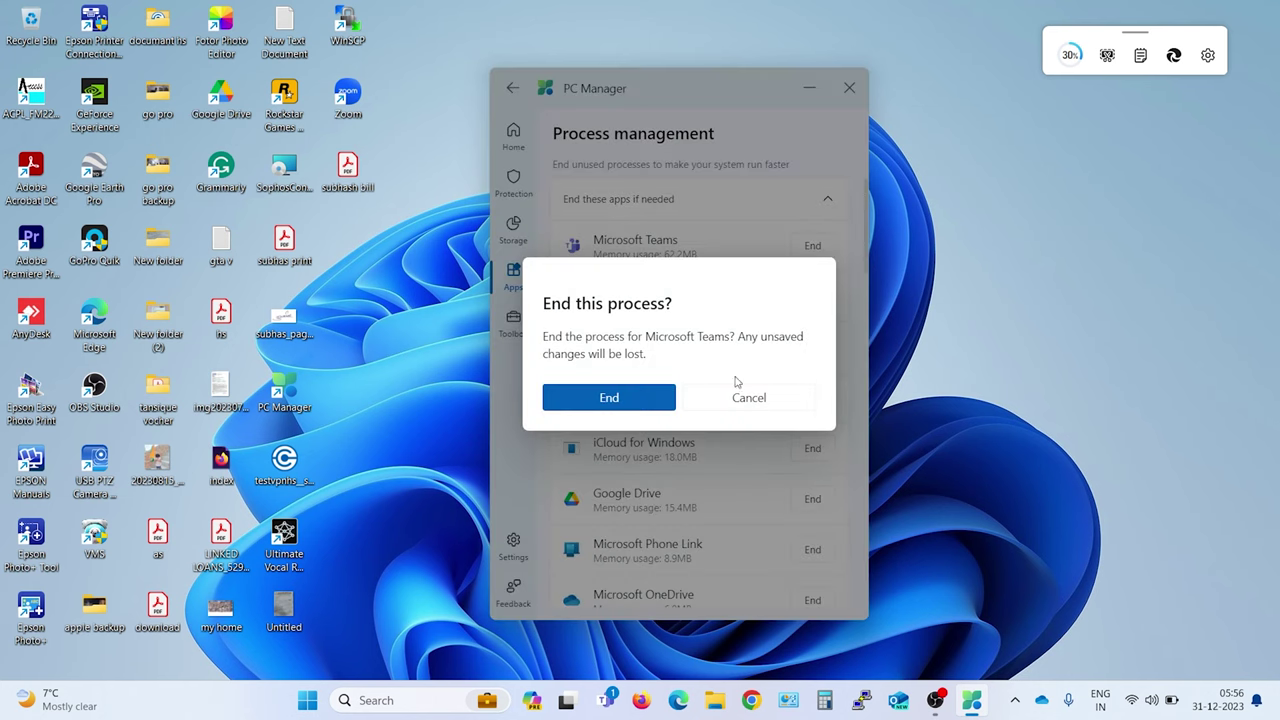
pyautogui.click(651, 398)
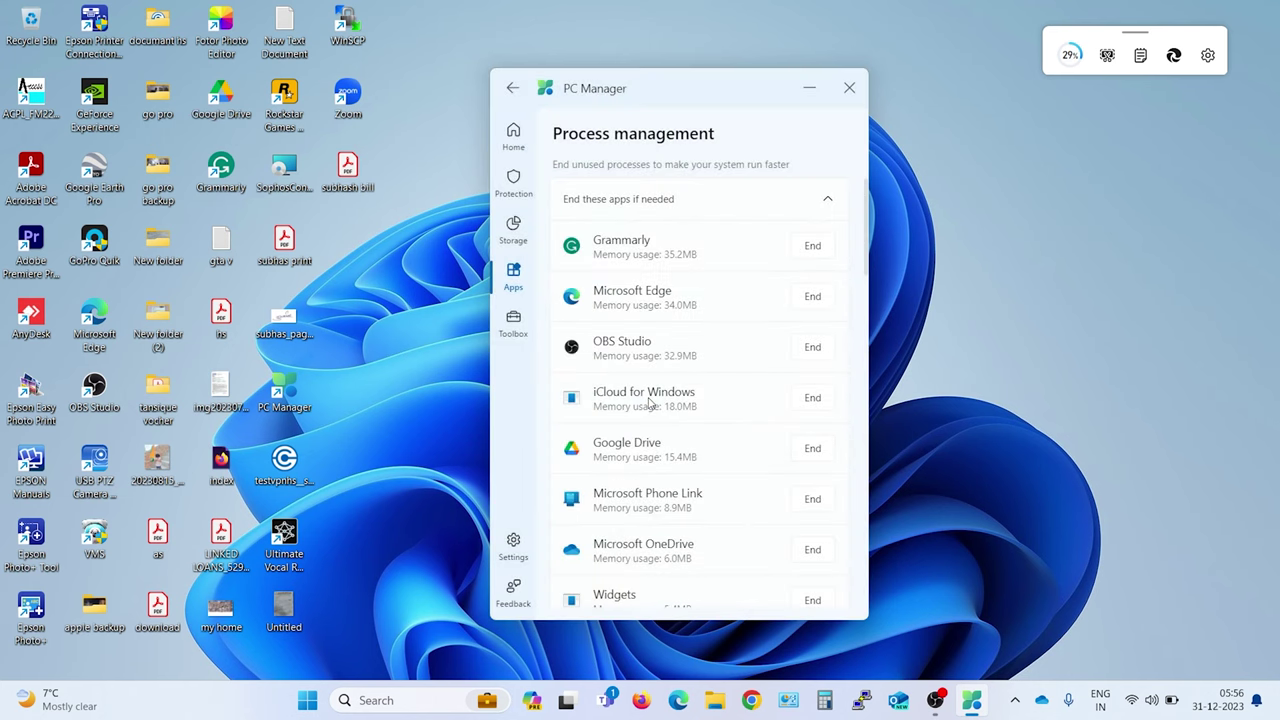
pyautogui.scroll(-1, 868, 245)
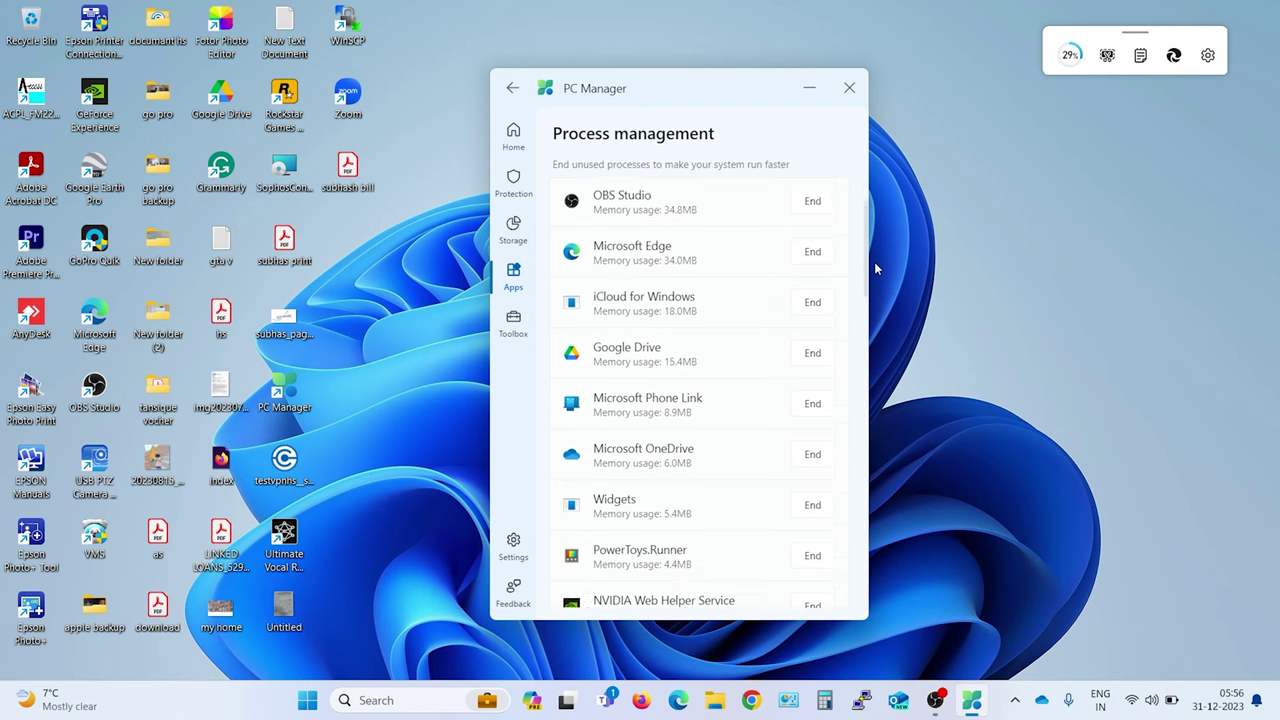
pyautogui.moveTo(874, 262); pyautogui.dragTo(880, 316)
pyautogui.click(822, 420)
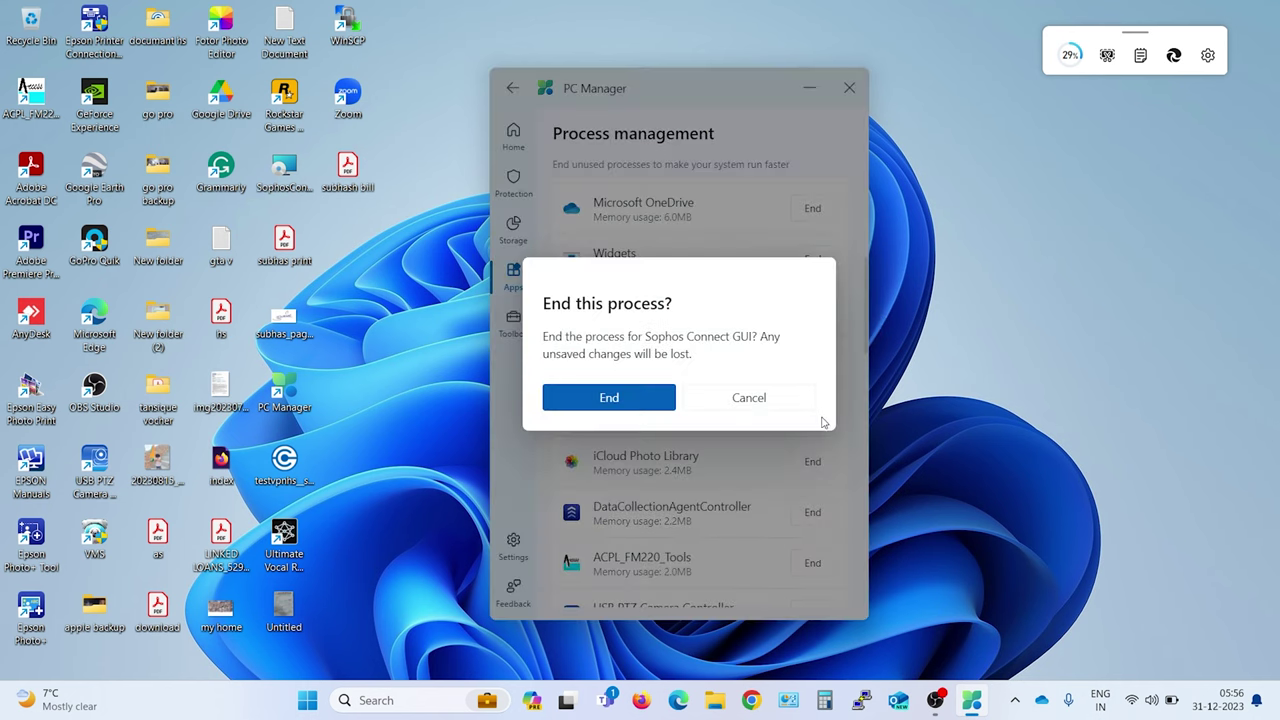
pyautogui.click(642, 404)
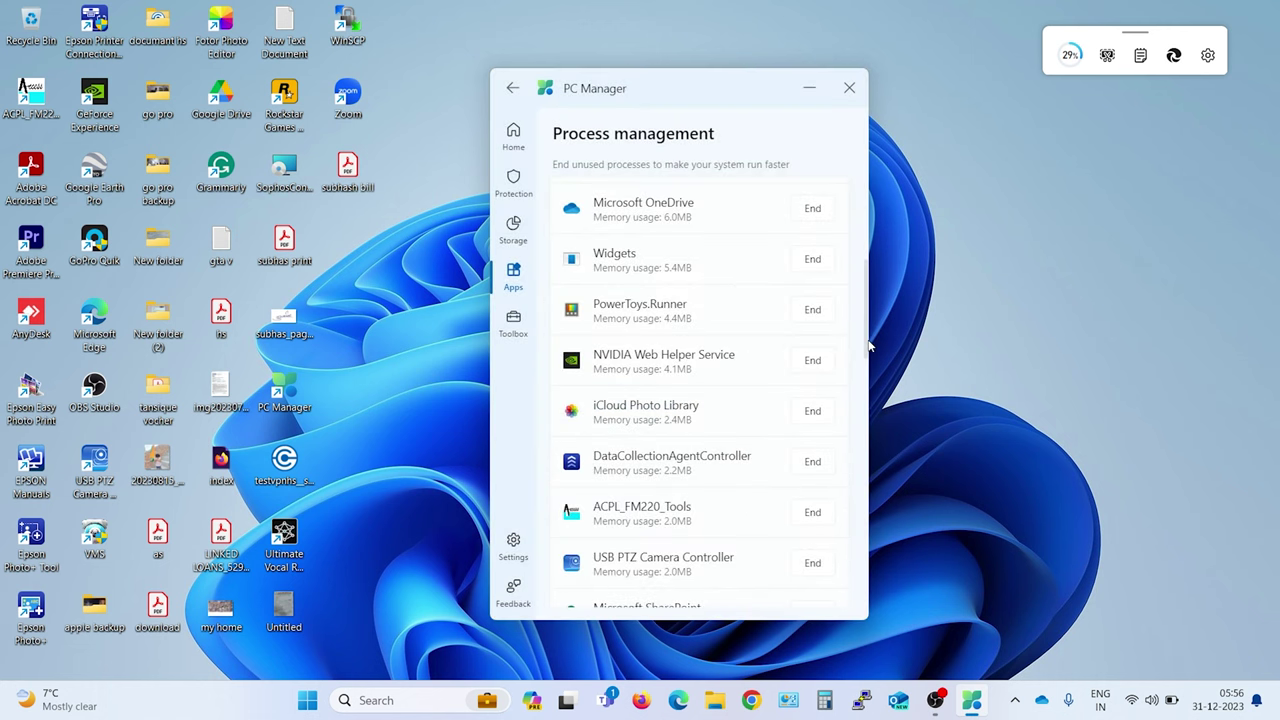
# Step: End the USB PTZ Camera Controller and ACPL_FM220_Tools processes, confirming each one
pyautogui.scroll(-2, 869, 345)
pyautogui.click(814, 402)
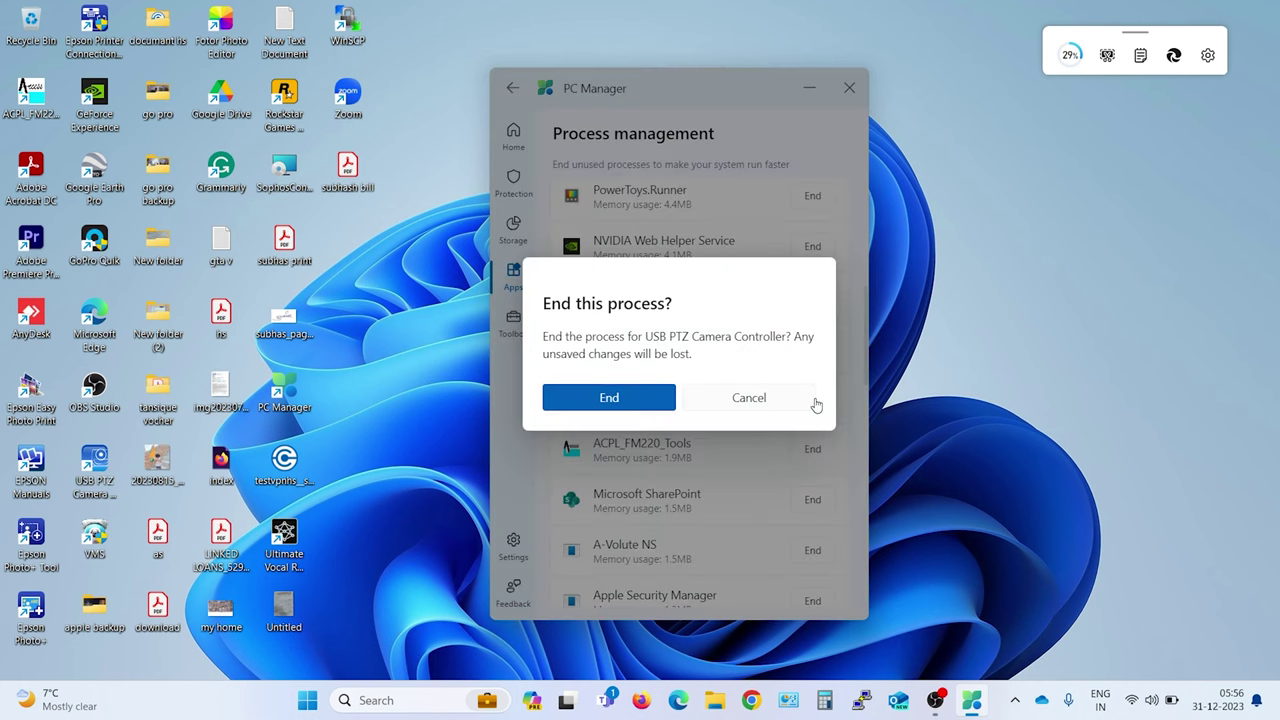
pyautogui.click(656, 402)
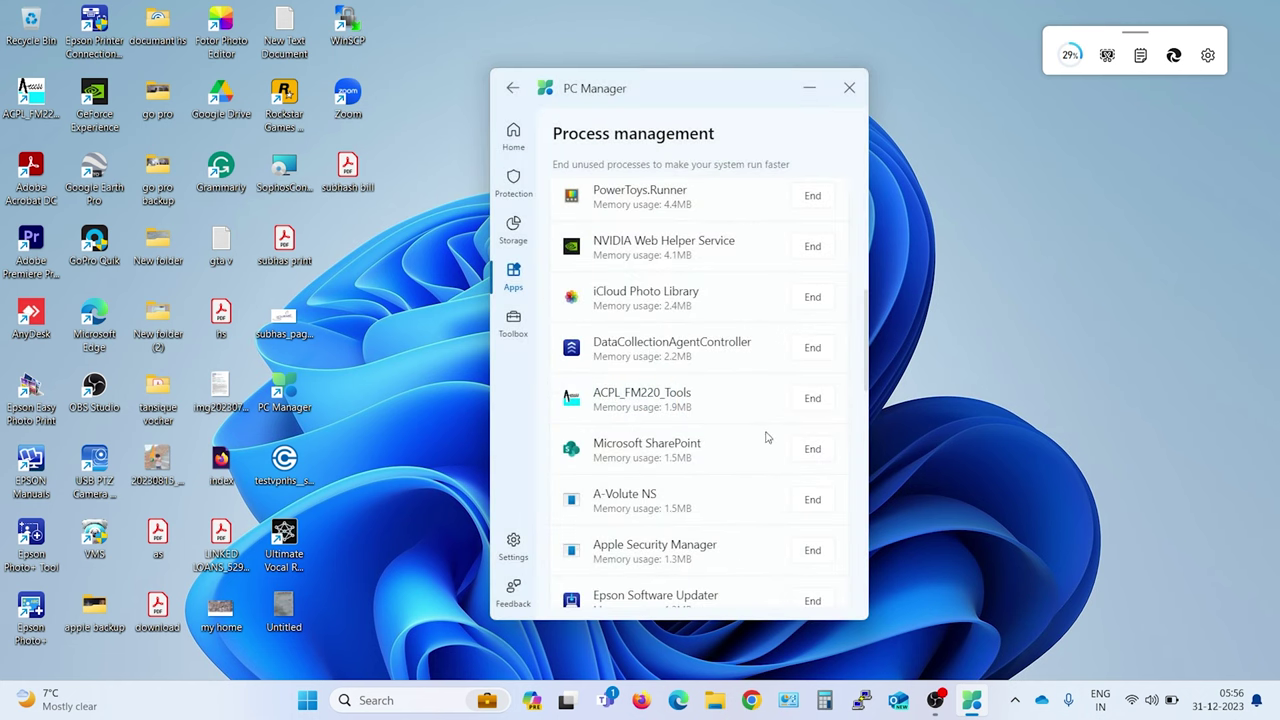
pyautogui.click(815, 400)
pyautogui.click(617, 399)
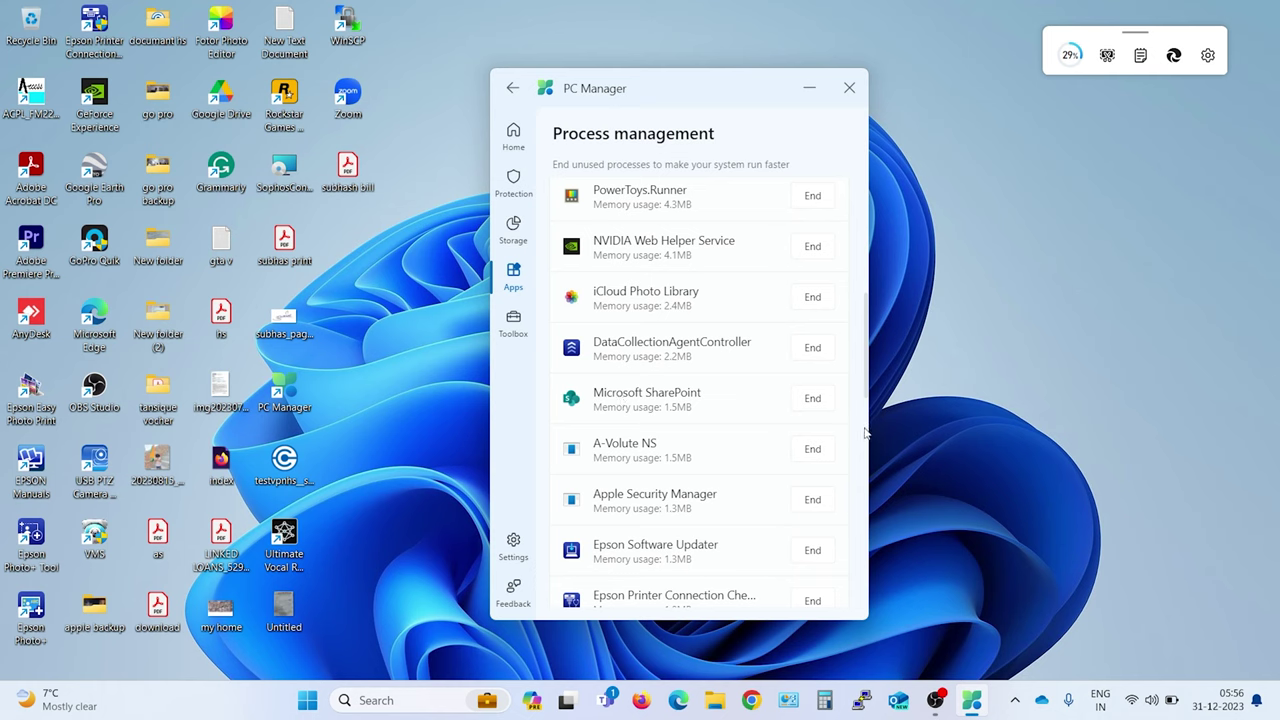
# Step: End the Epson Software Updater process further down the list of running apps
pyautogui.moveTo(868, 380); pyautogui.dragTo(873, 425)
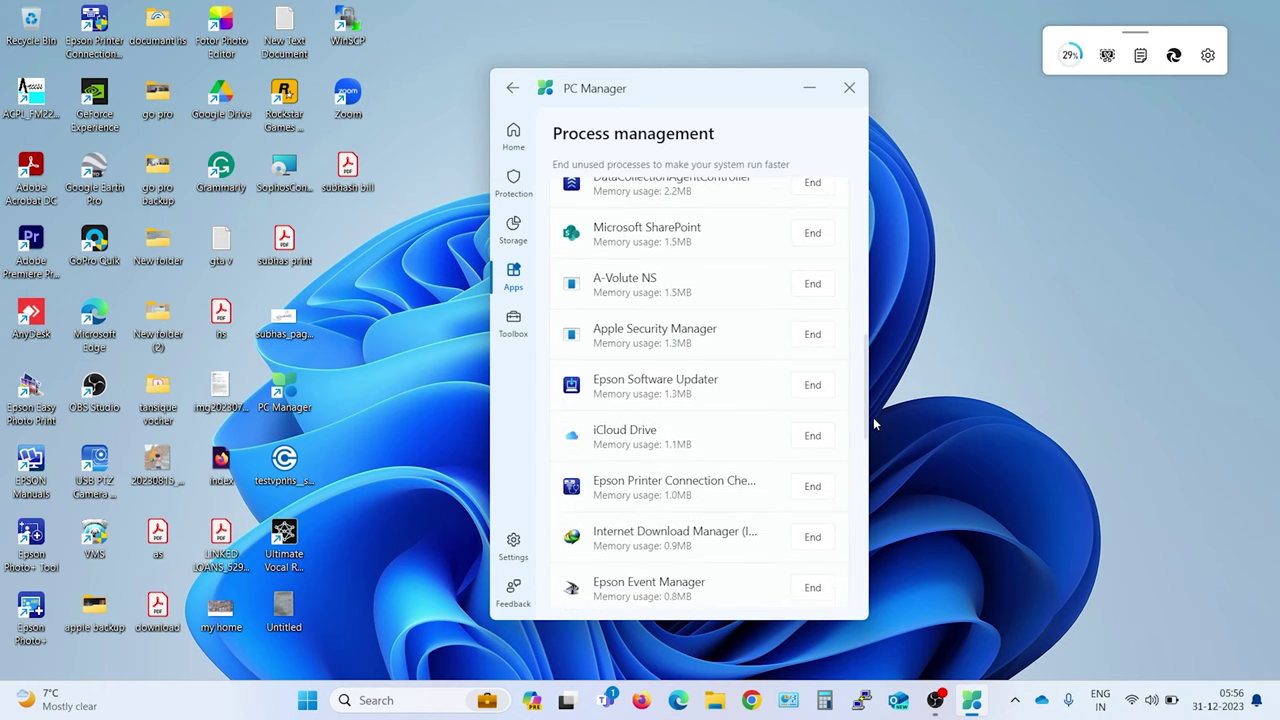
pyautogui.click(815, 398)
pyautogui.click(619, 398)
pyautogui.click(813, 386)
pyautogui.click(643, 400)
pyautogui.click(818, 390)
pyautogui.click(624, 399)
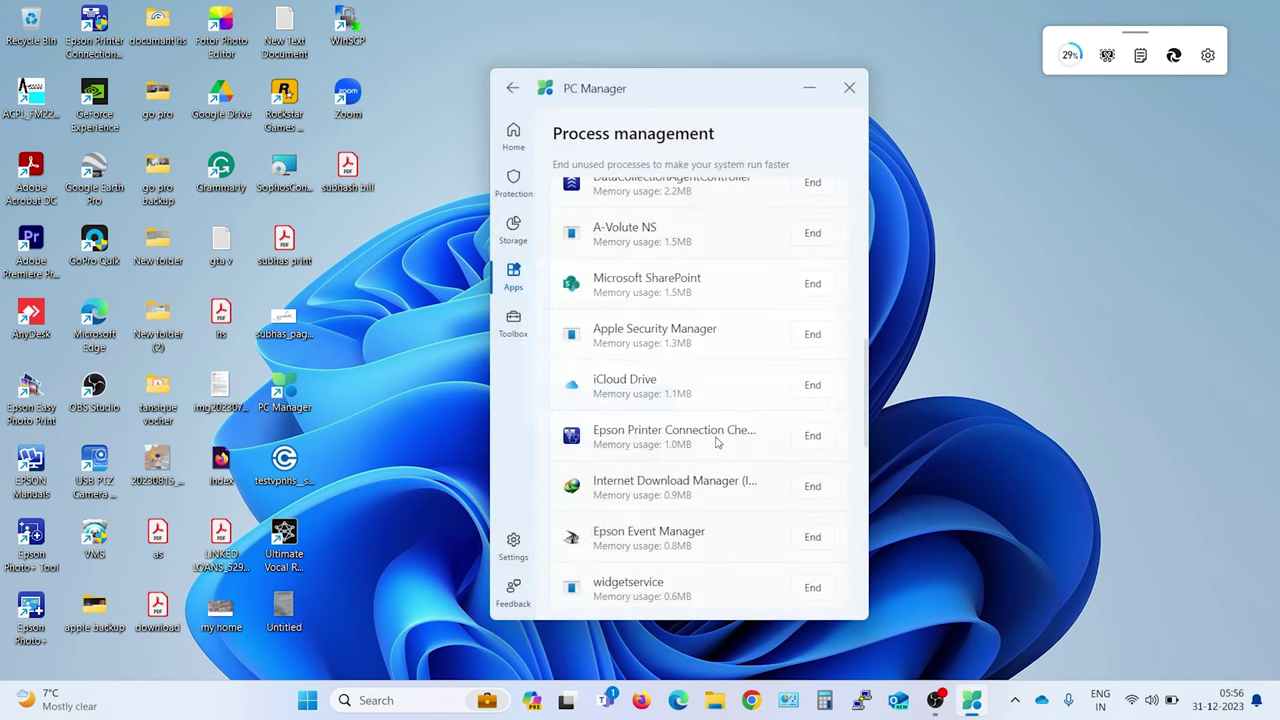
# Step: End the Epson Printer Connection Checker and Epson Event Manager processes
pyautogui.click(811, 440)
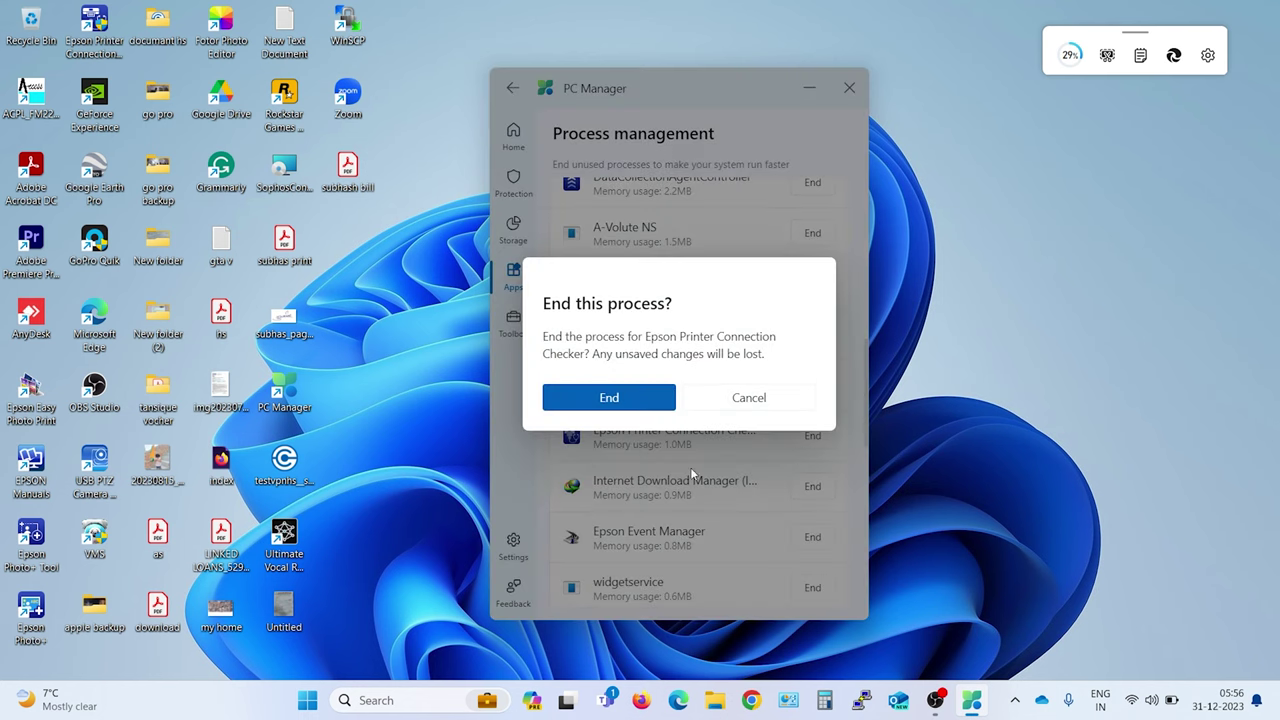
pyautogui.click(631, 400)
pyautogui.click(815, 488)
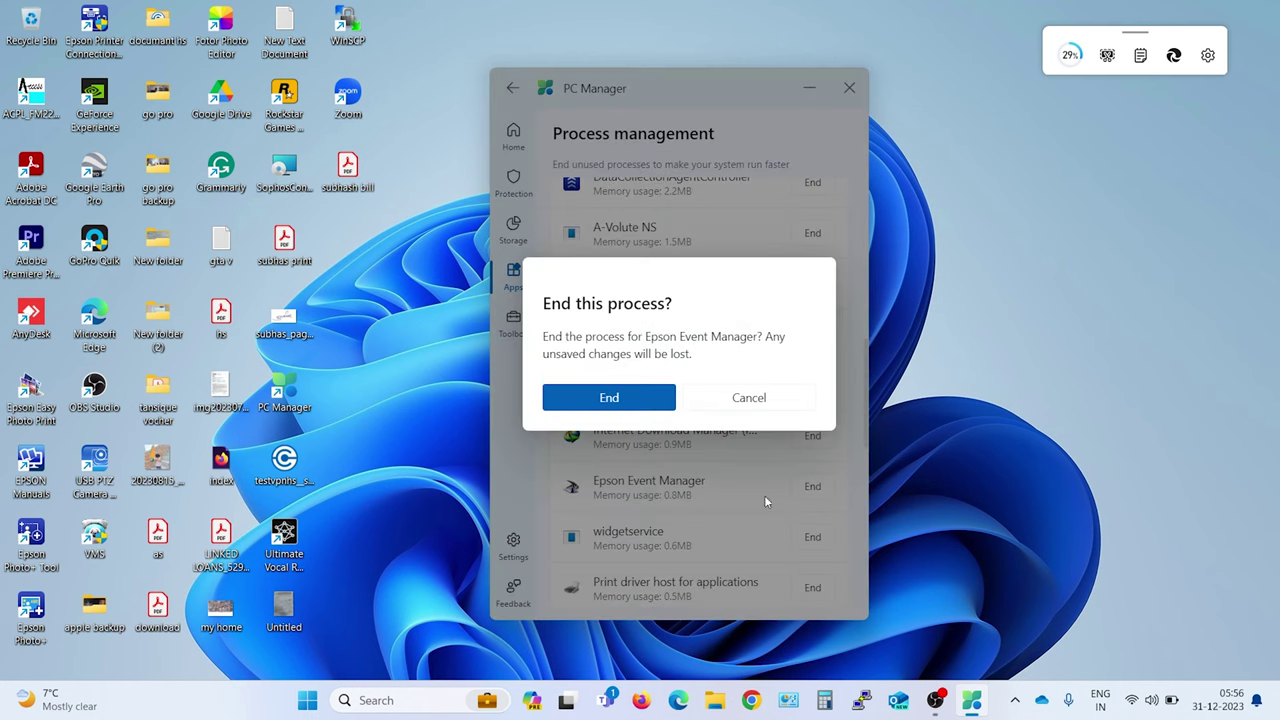
pyautogui.click(640, 397)
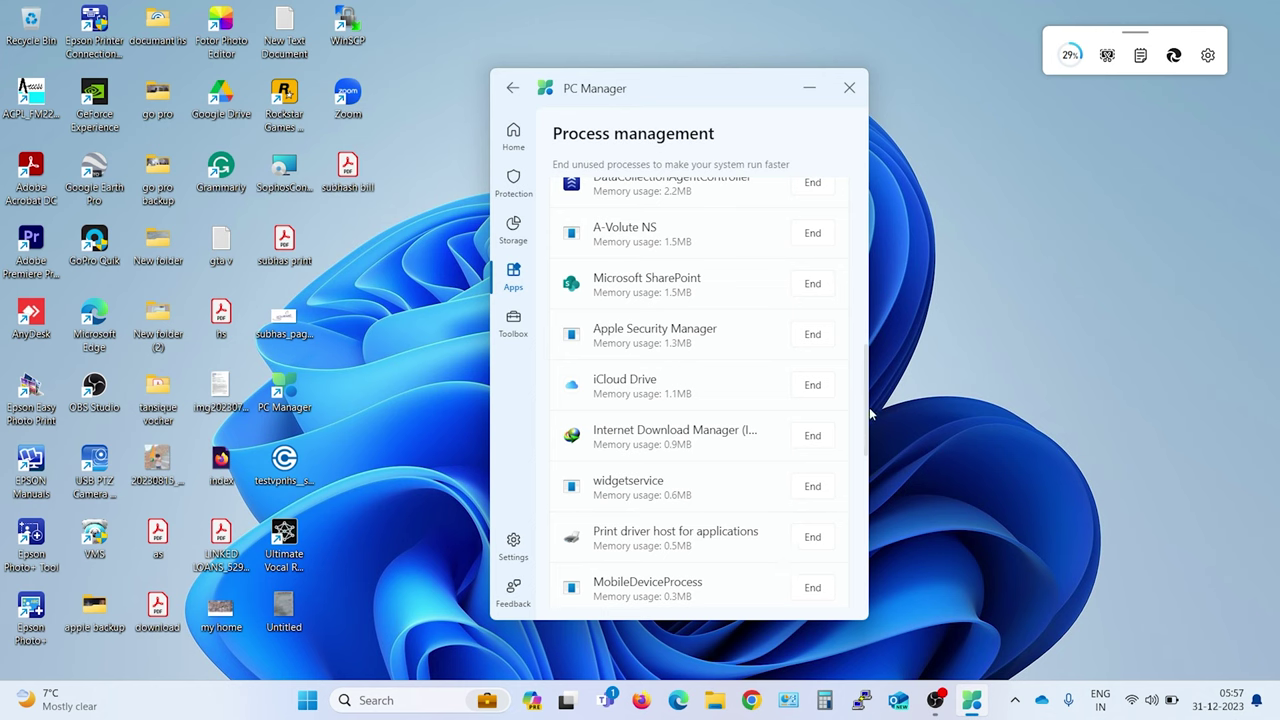
# Step: End the AnyDesk process near the end of the running apps list
pyautogui.moveTo(869, 417); pyautogui.dragTo(872, 504)
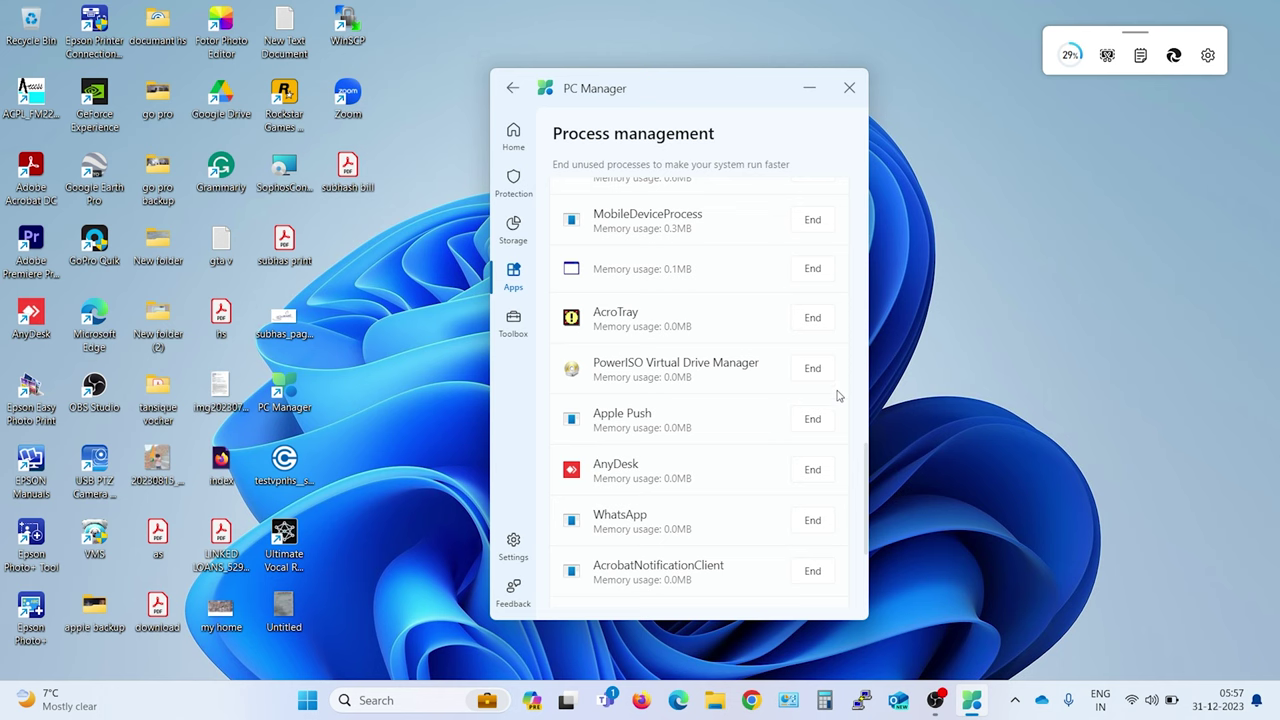
pyautogui.click(805, 474)
pyautogui.click(636, 398)
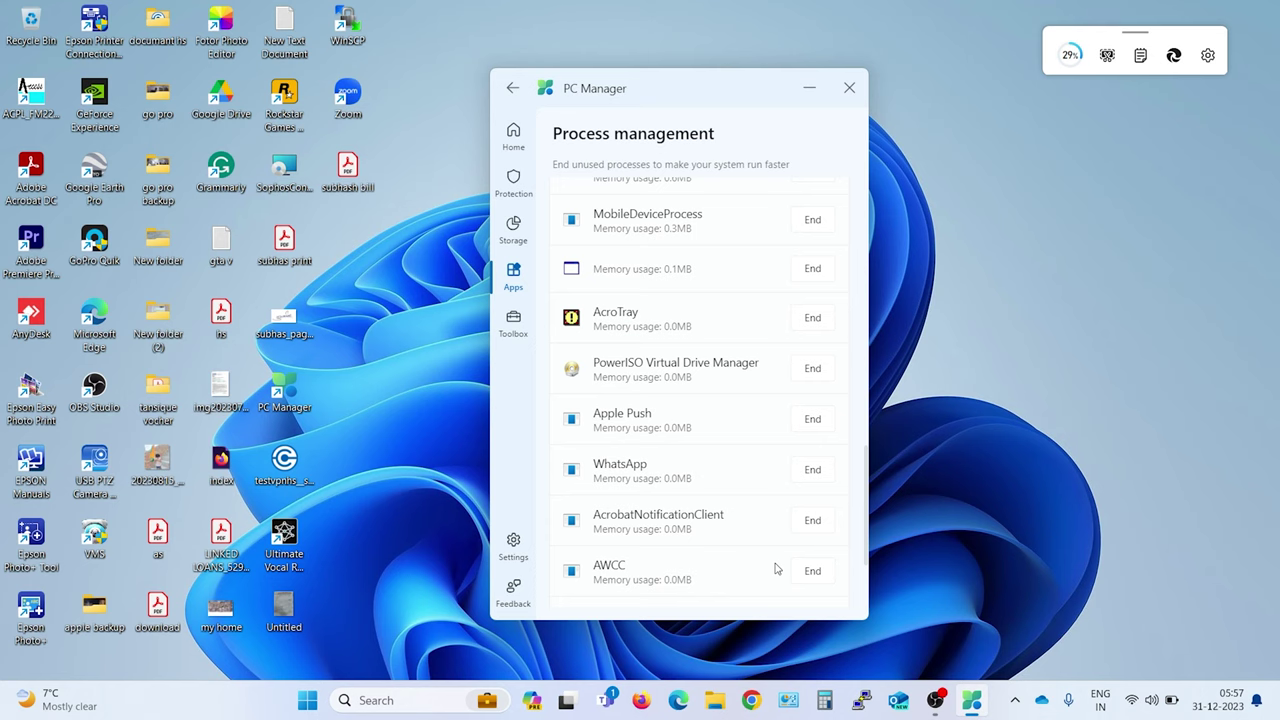
# Step: Run a Health check from the Home page and carry out its preselected cleanup and system protection actions, leaving the startup apps unselected
pyautogui.click(513, 137)
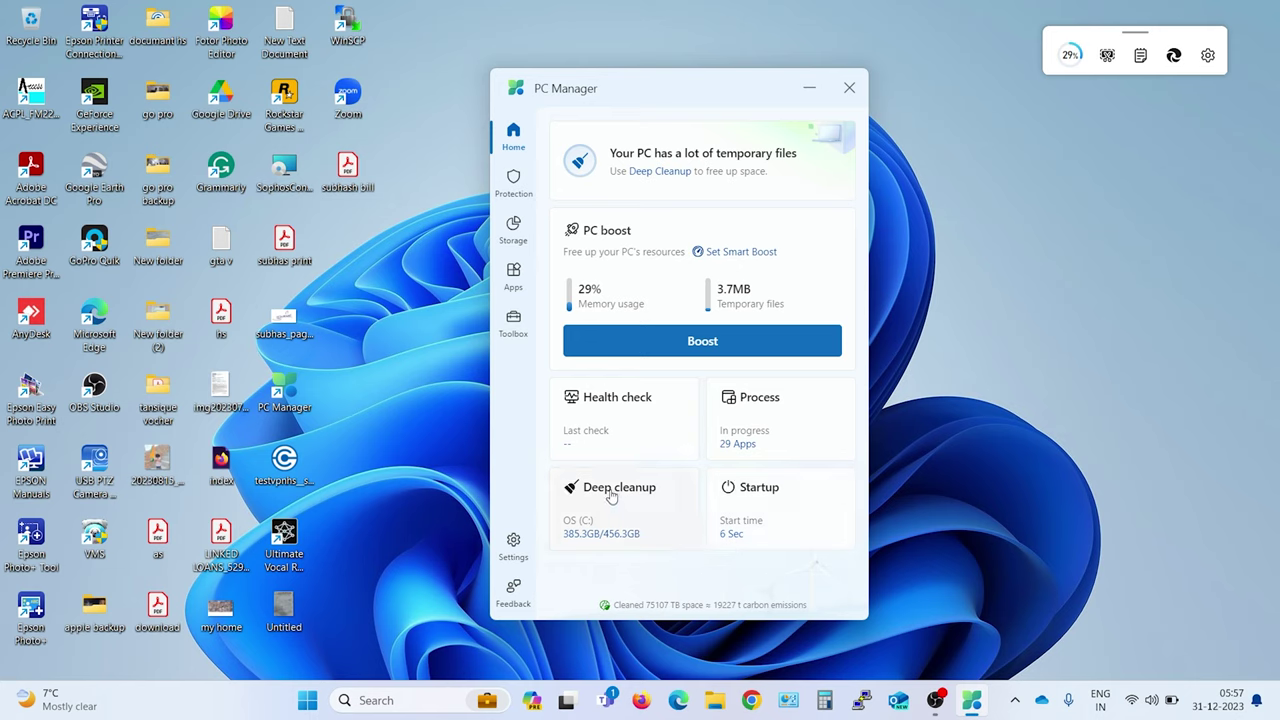
pyautogui.click(611, 413)
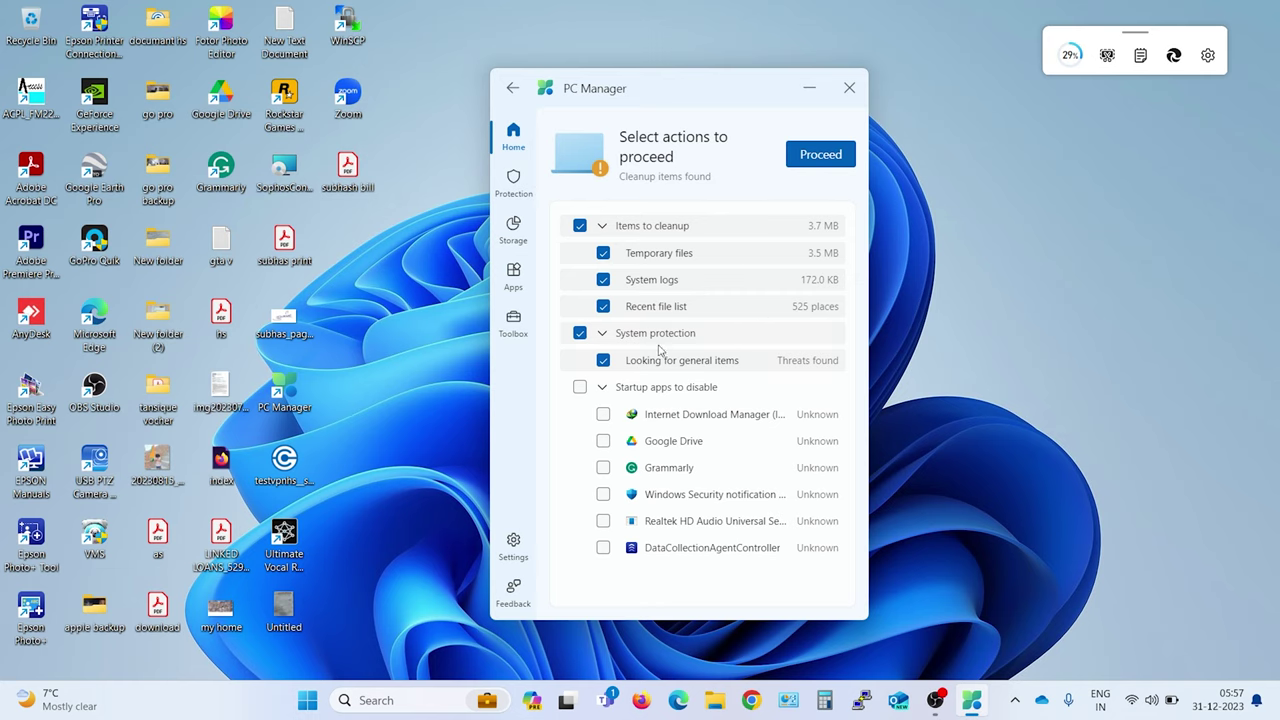
pyautogui.click(826, 157)
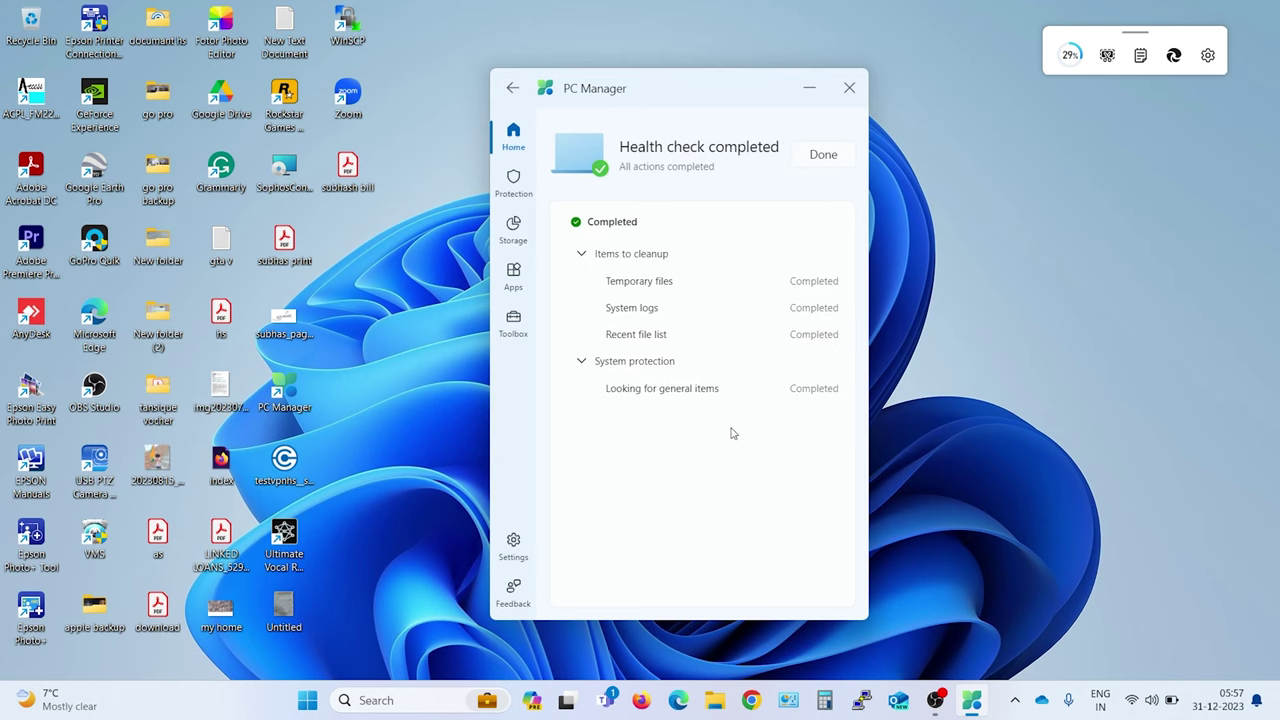
pyautogui.click(818, 161)
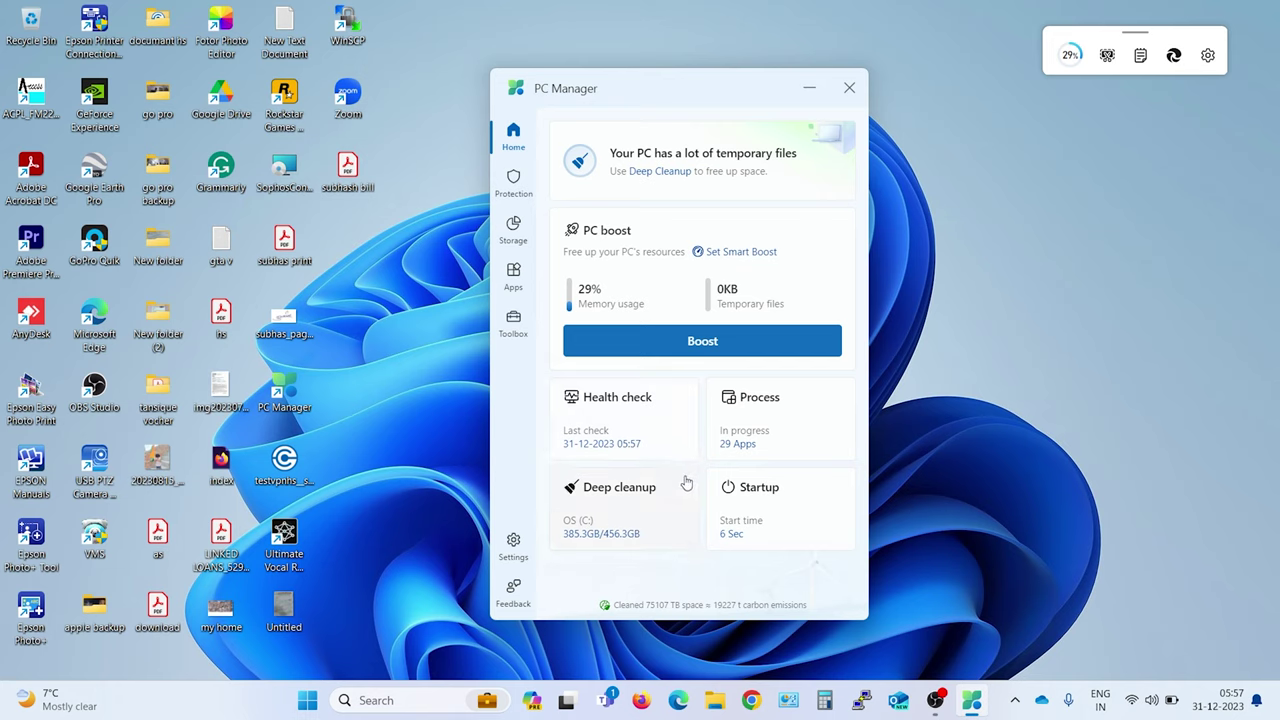
# Step: Run a Deep cleanup of the preselected system and web cache items, adding Edge temporary files to the selection
pyautogui.click(612, 502)
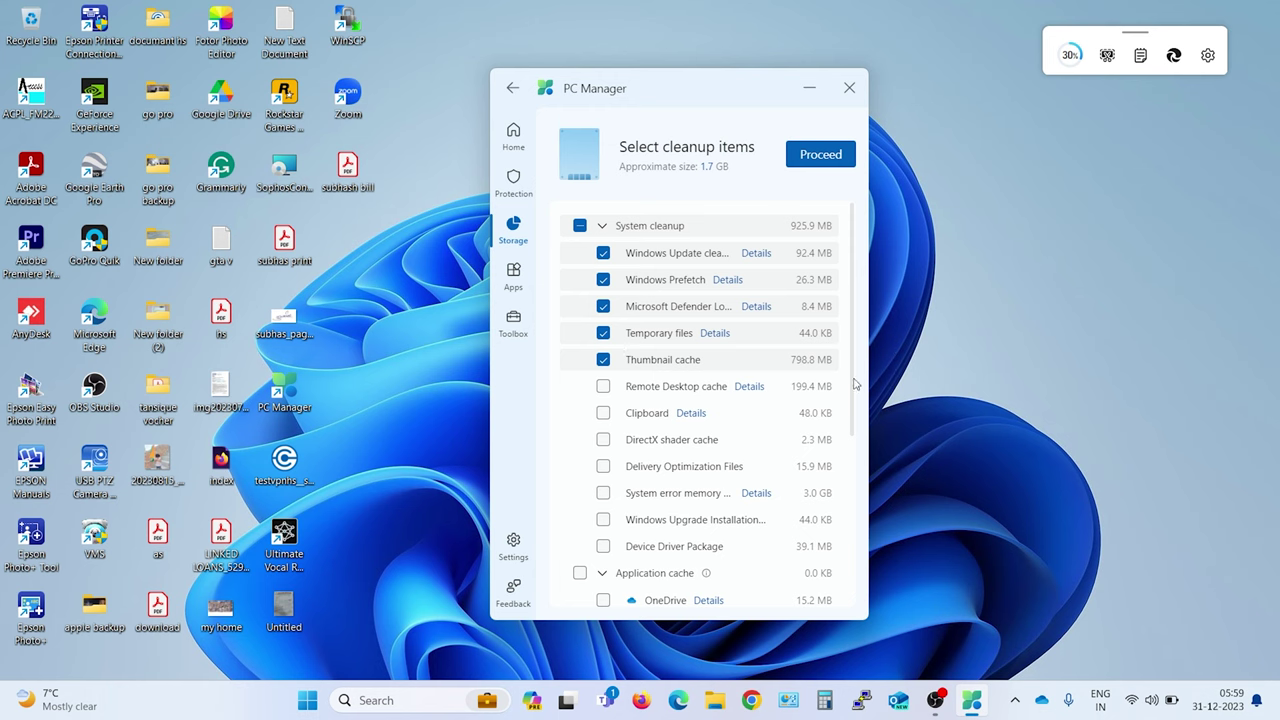
pyautogui.moveTo(855, 383); pyautogui.dragTo(869, 553)
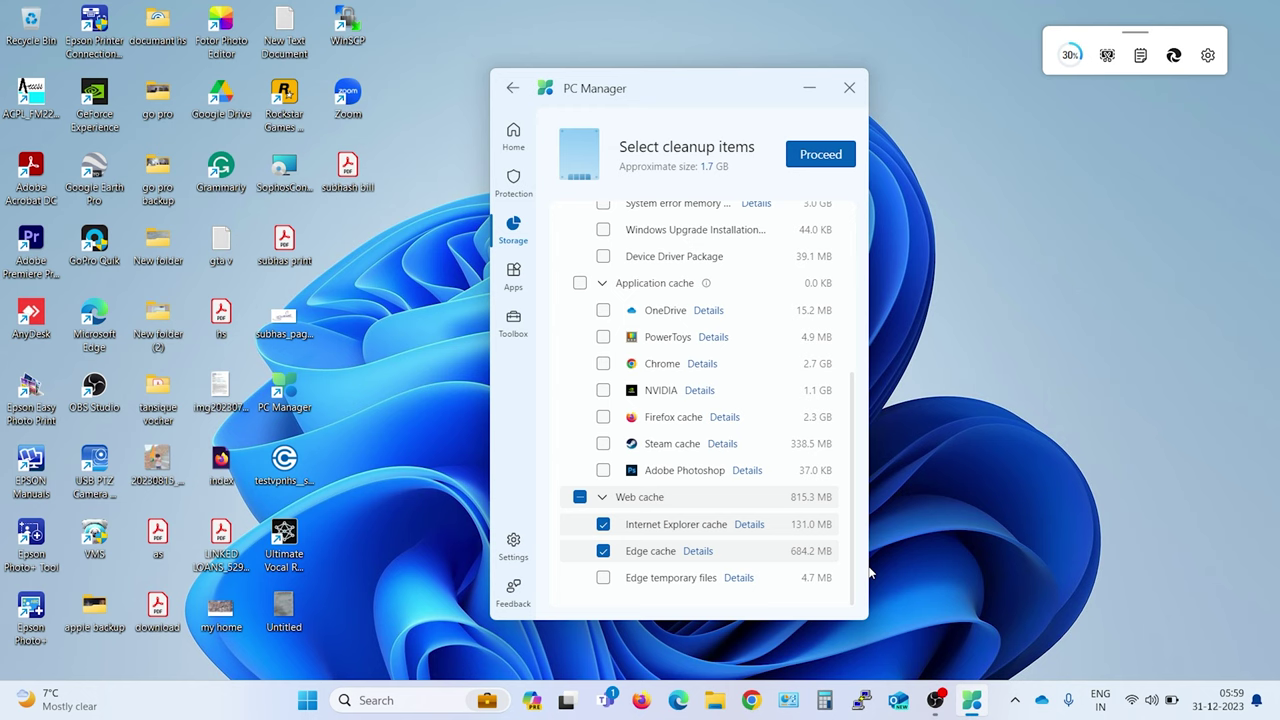
pyautogui.click(612, 580)
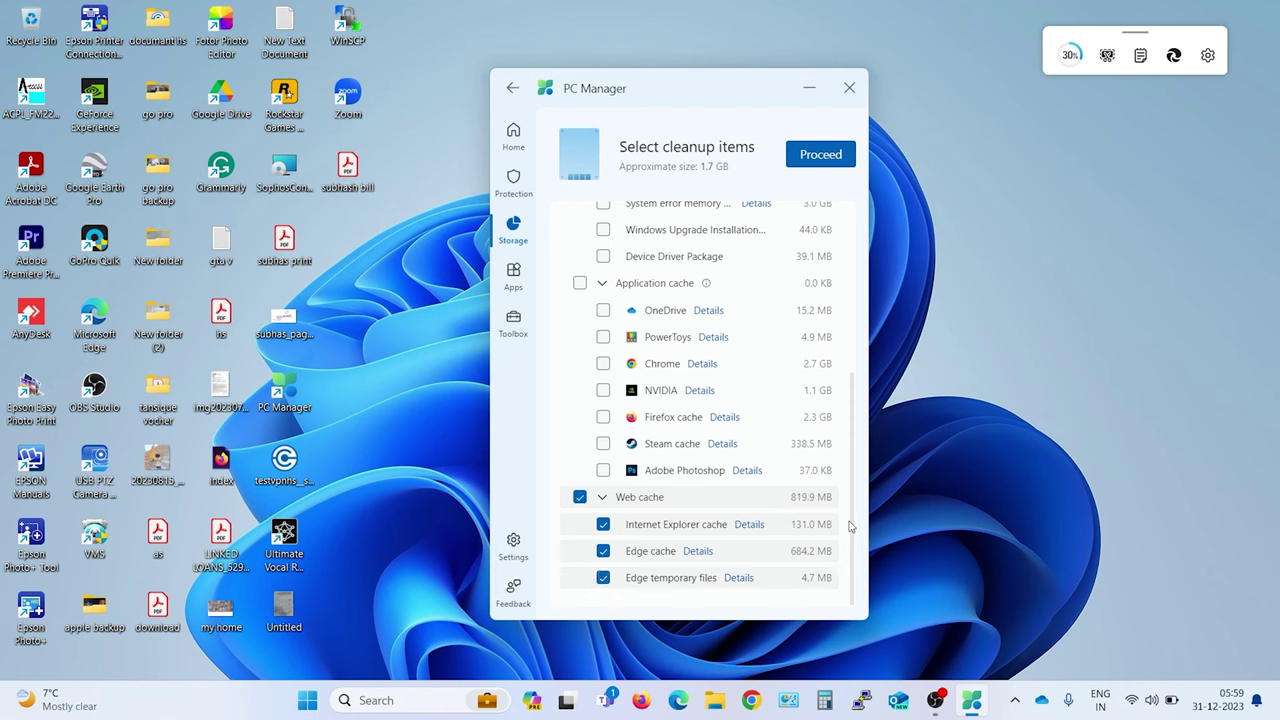
pyautogui.moveTo(850, 527); pyautogui.dragTo(858, 308)
pyautogui.click(819, 160)
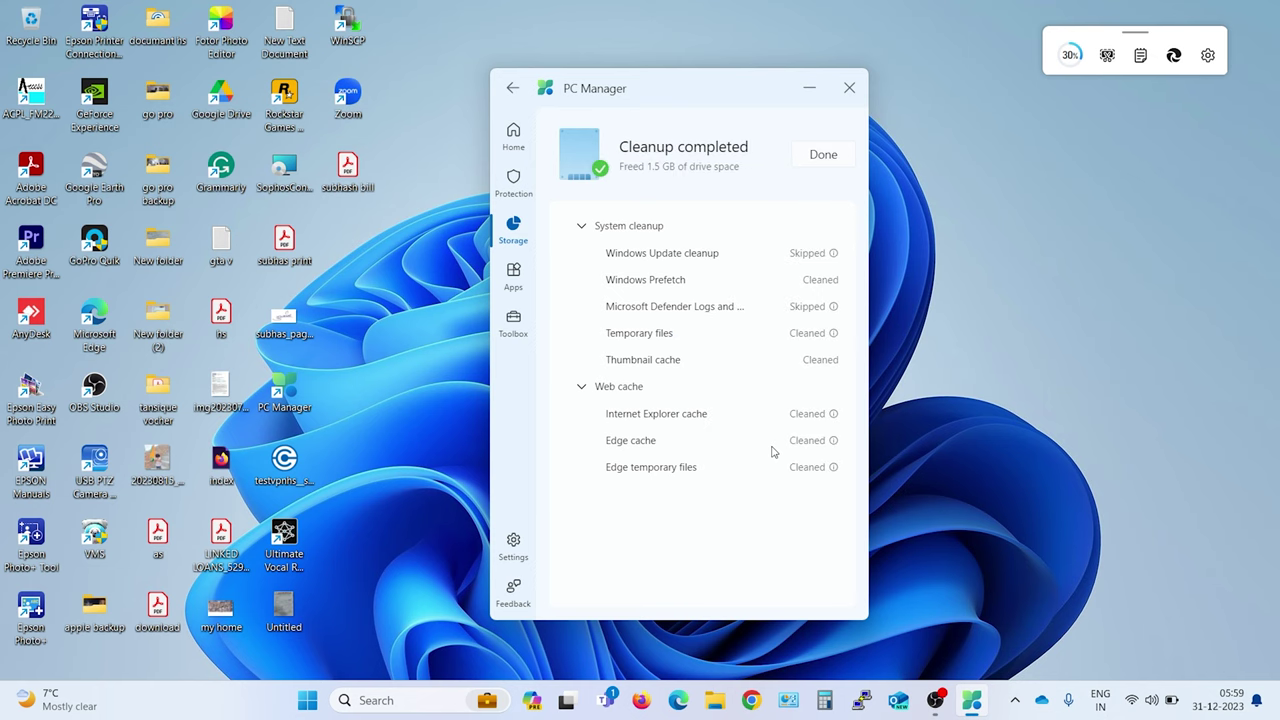
pyautogui.click(821, 156)
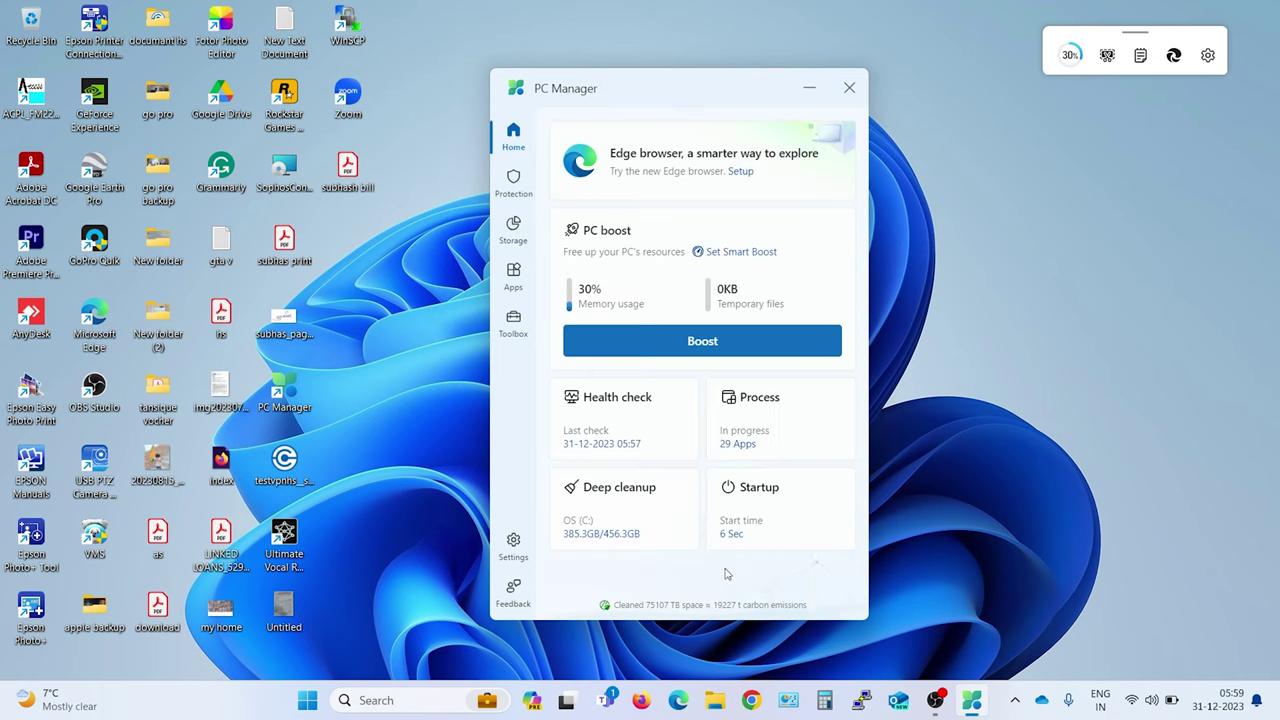